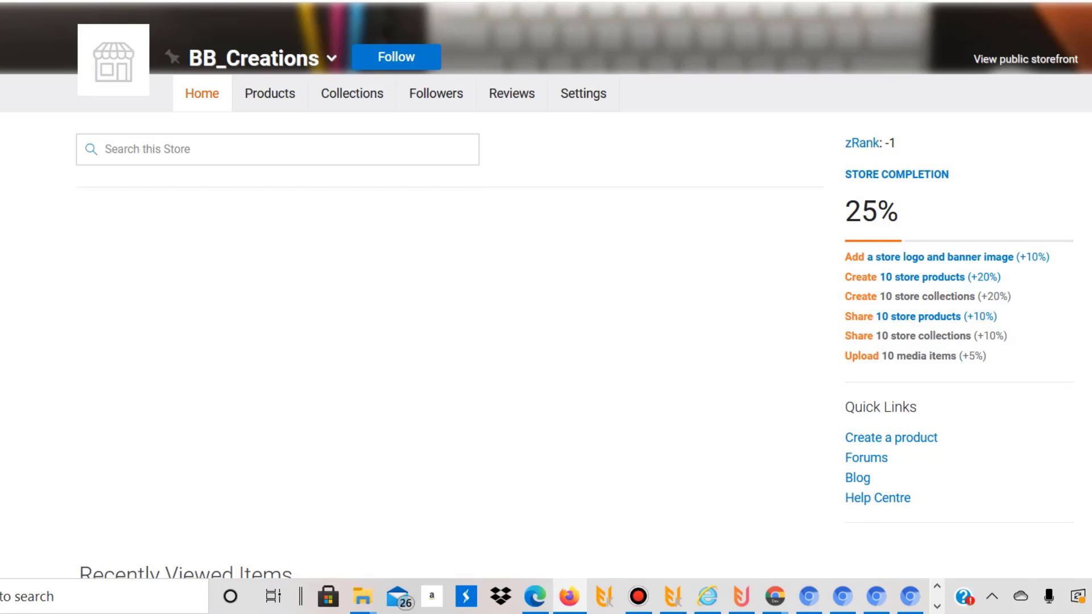
- Check the marketplace upload progress in the bulk uploader and return to the Zazzle store
left_click(742, 597)
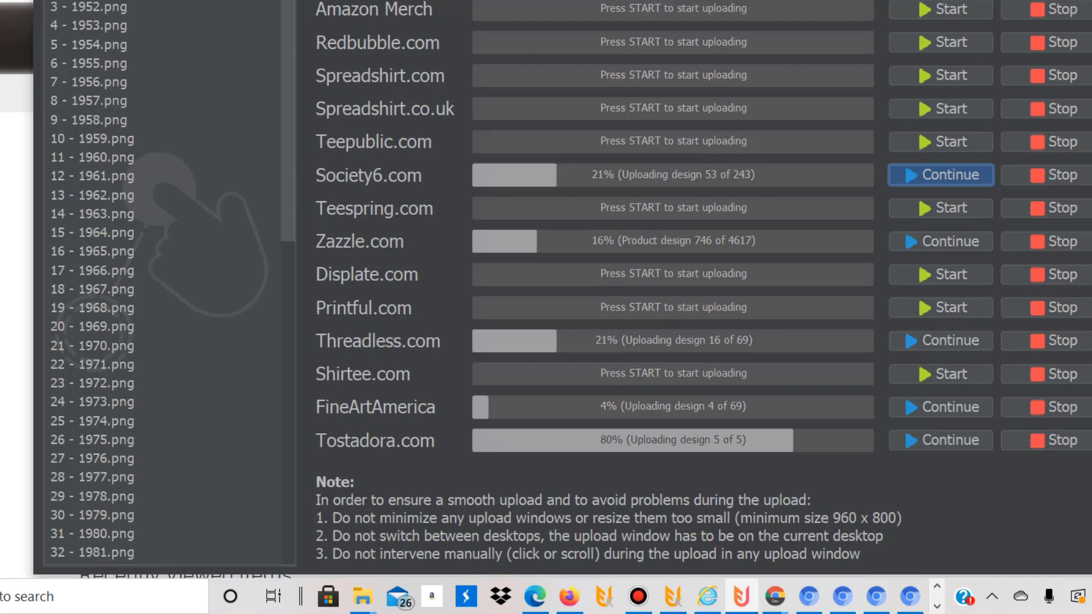
key("alt+Tab")
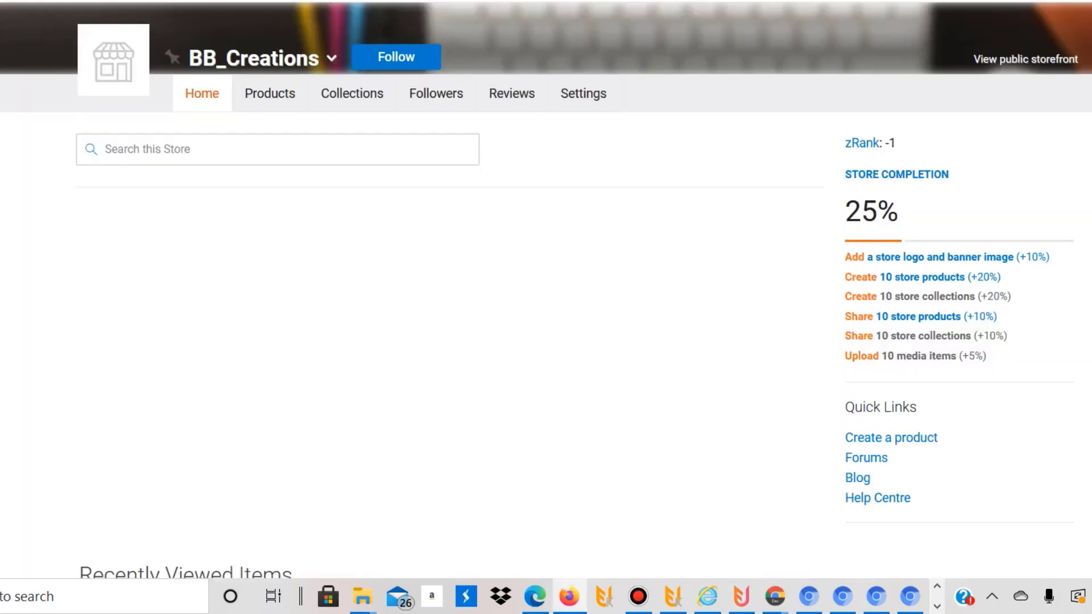
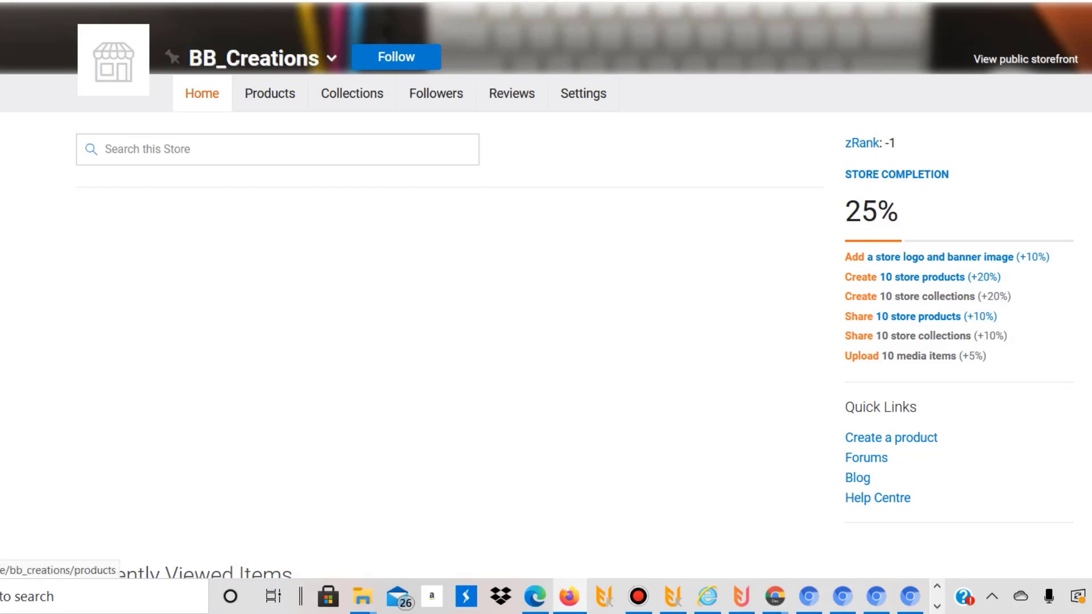
- Go to the products and open the T-Shirts category under Clothing & Accessories in Personalised Products & Gifts
left_click(270, 93)
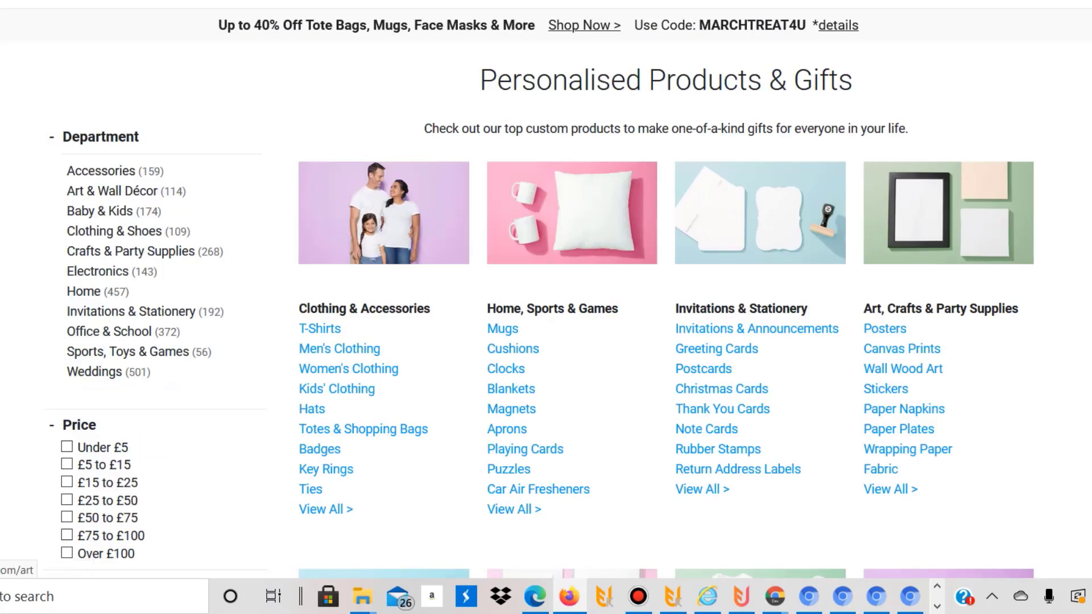
scroll(546, 307, "down", 8)
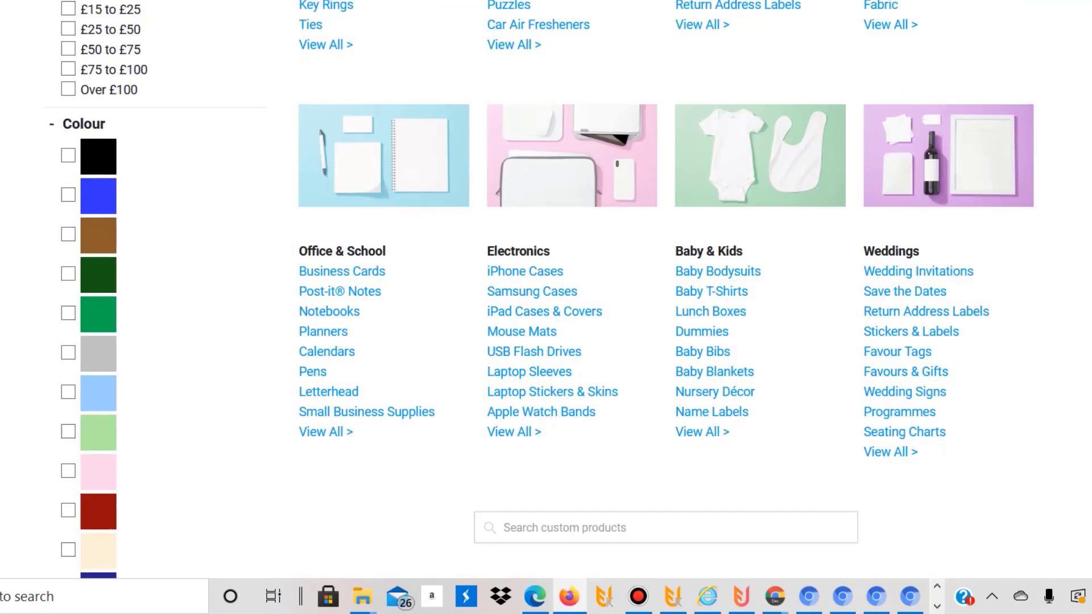
scroll(547, 307, "up", 7)
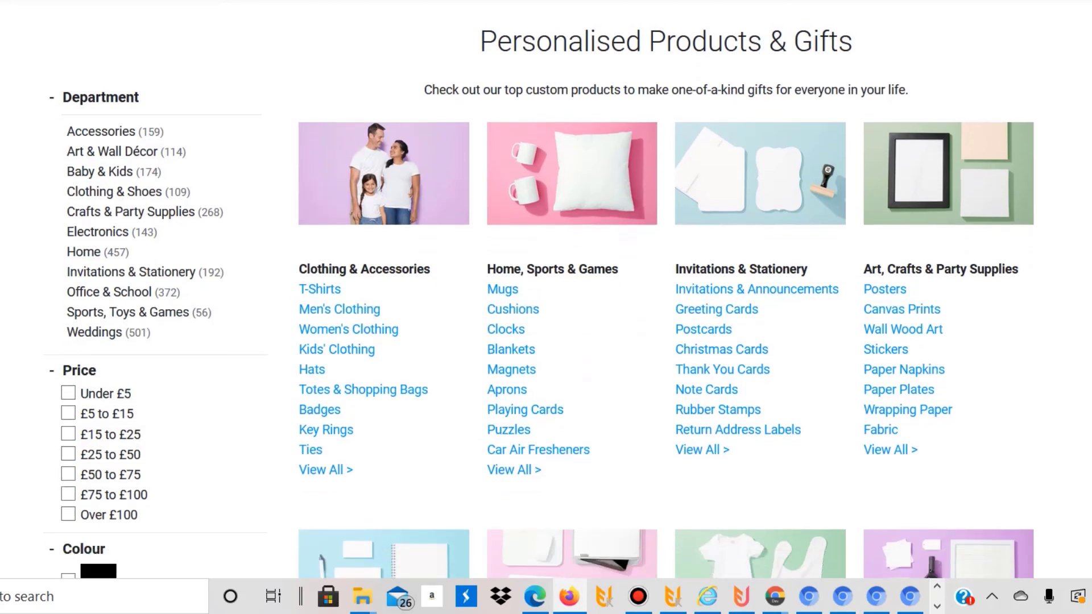
scroll(546, 307, "down", 1)
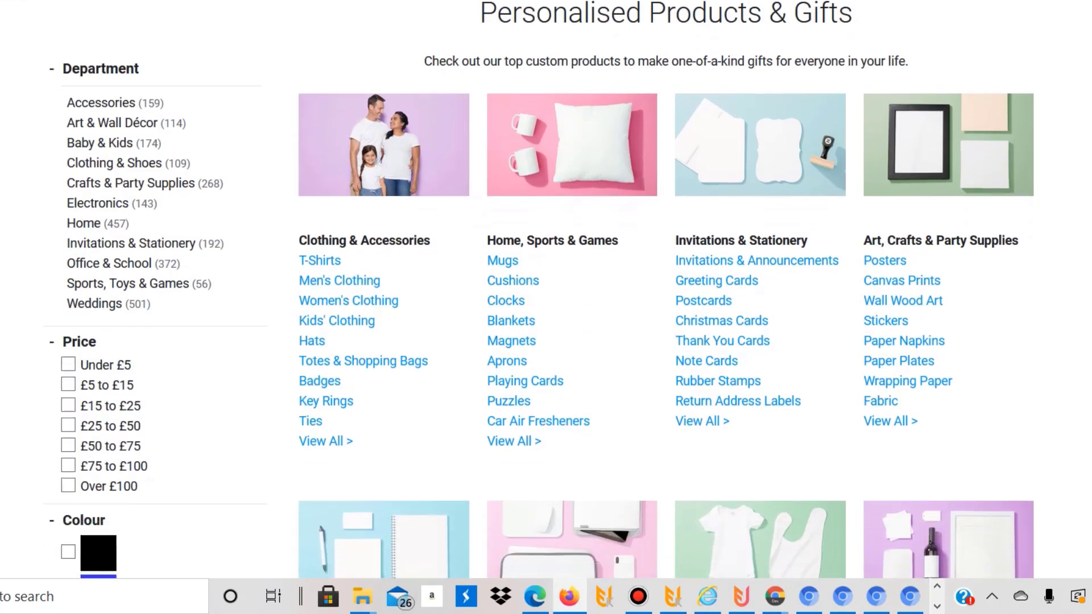
scroll(546, 307, "up", 1)
scroll(546, 307, "down", 11)
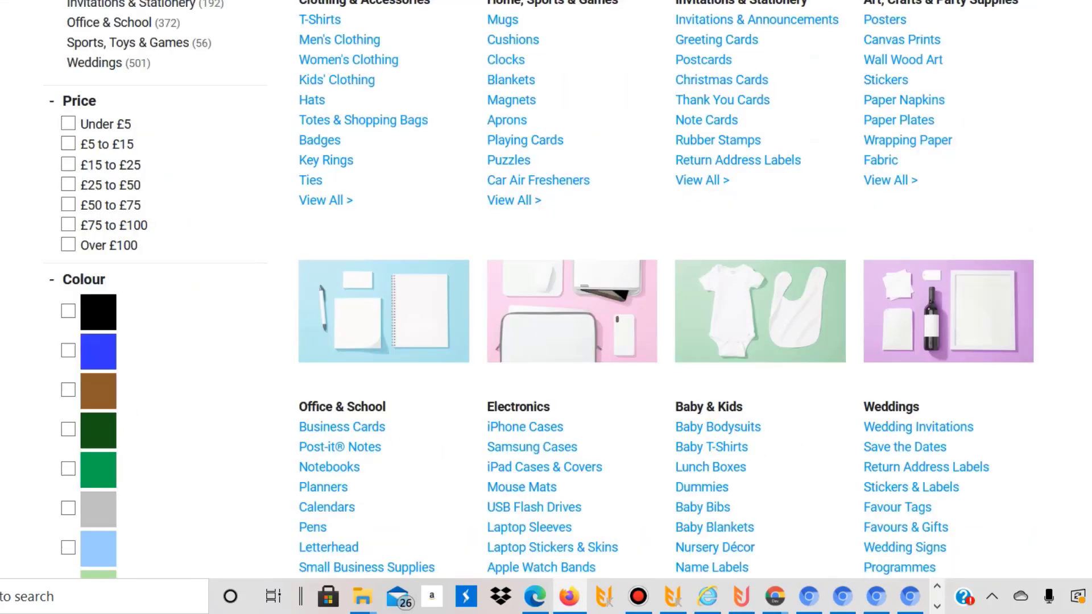
scroll(546, 307, "up", 11)
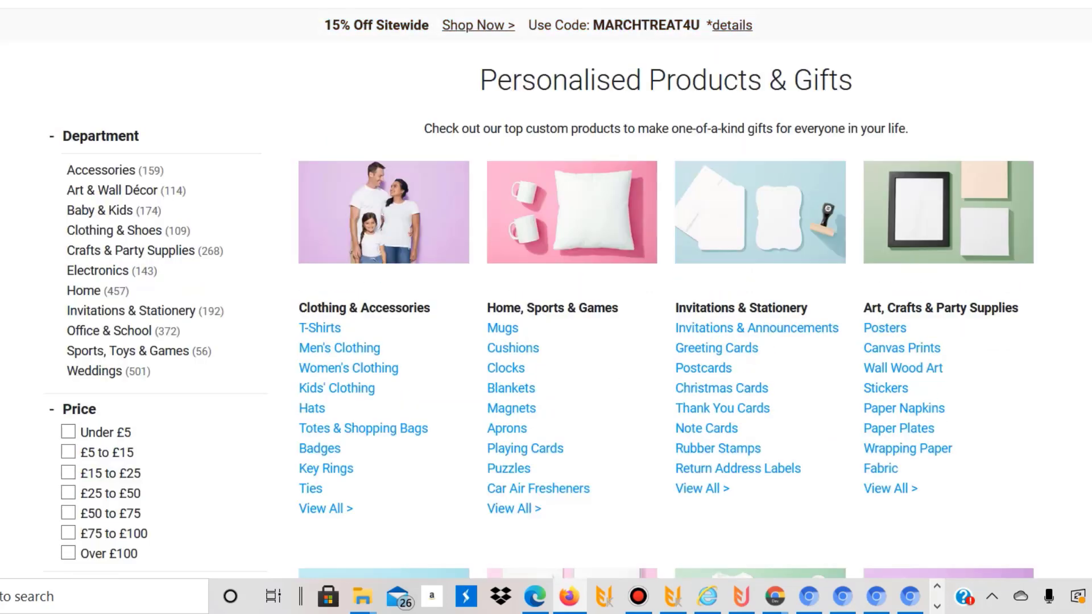
scroll(546, 307, "down", 2)
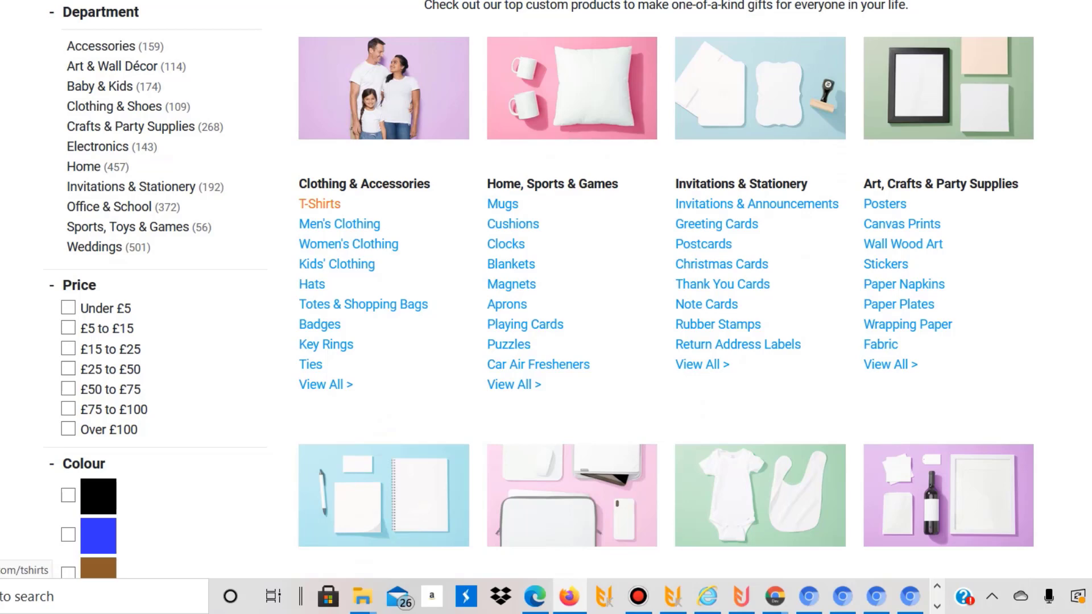
left_click(320, 204)
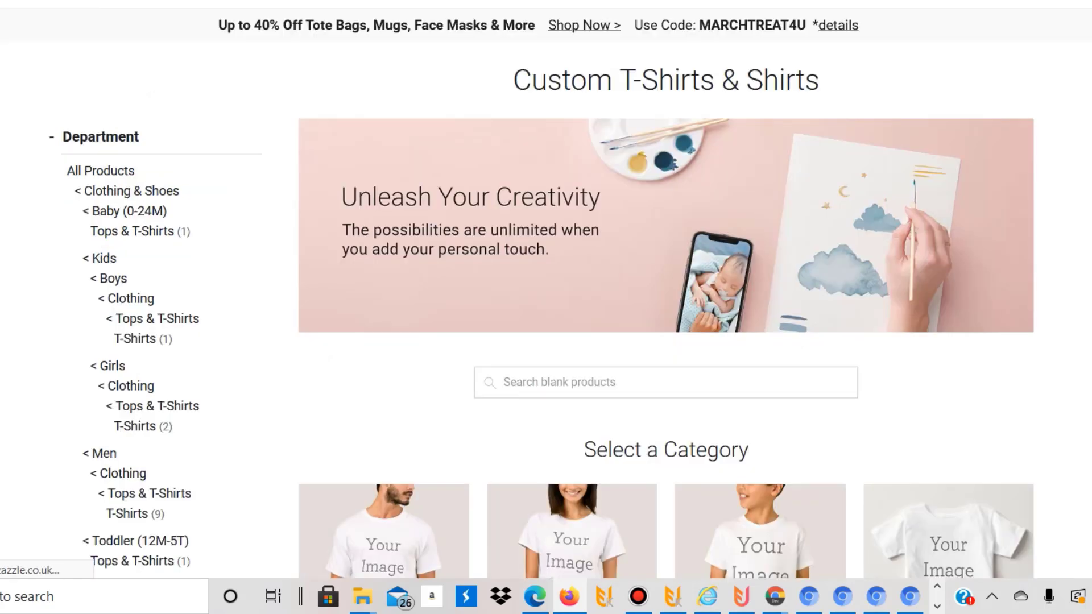
- Look through the blank T-shirt templates, comparing the available styles, colour options and prices
scroll(546, 308, "down", 10)
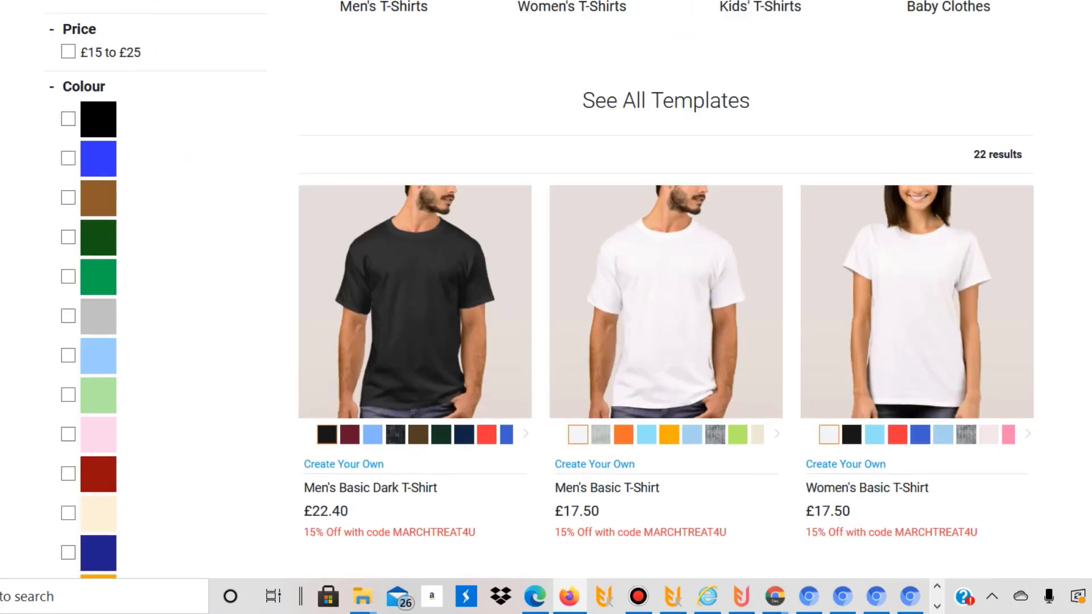
scroll(665, 307, "up", 4)
scroll(666, 307, "down", 15)
scroll(665, 307, "up", 4)
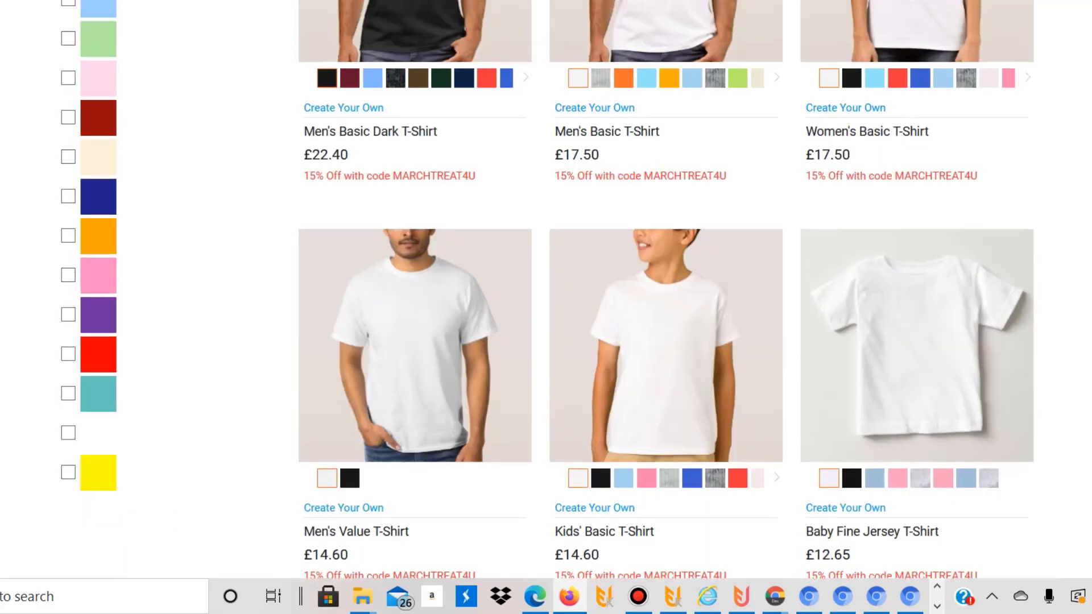
scroll(665, 308, "up", 5)
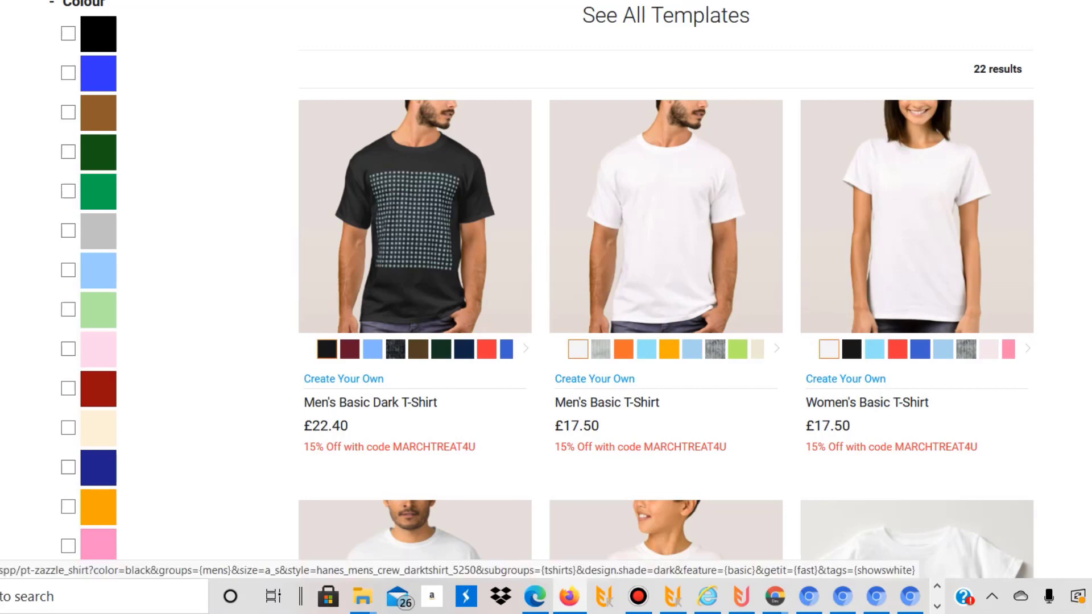
scroll(665, 307, "down", 20)
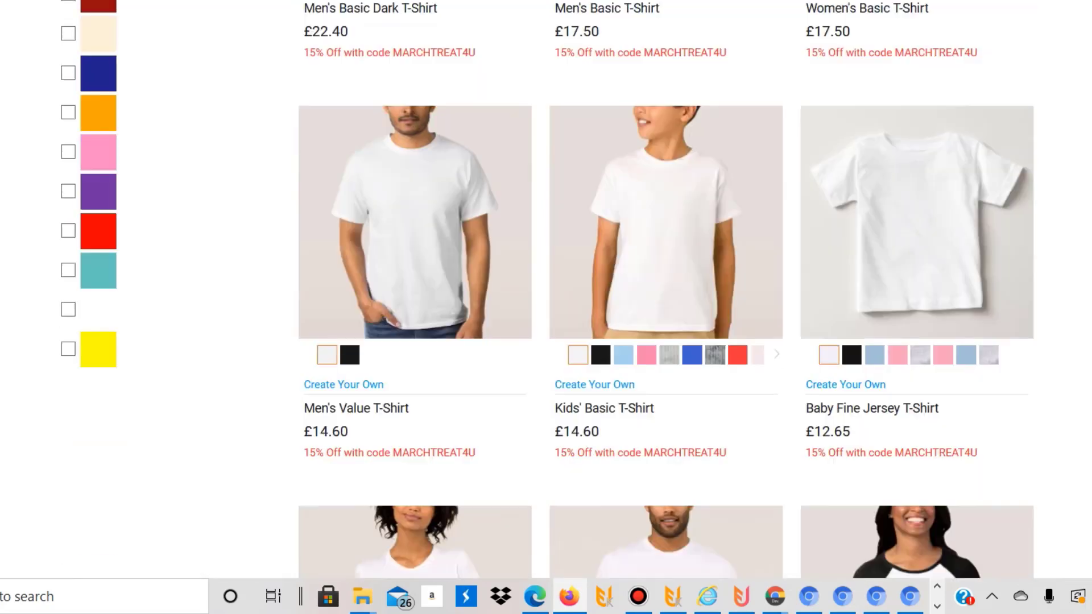
scroll(665, 307, "down", 19)
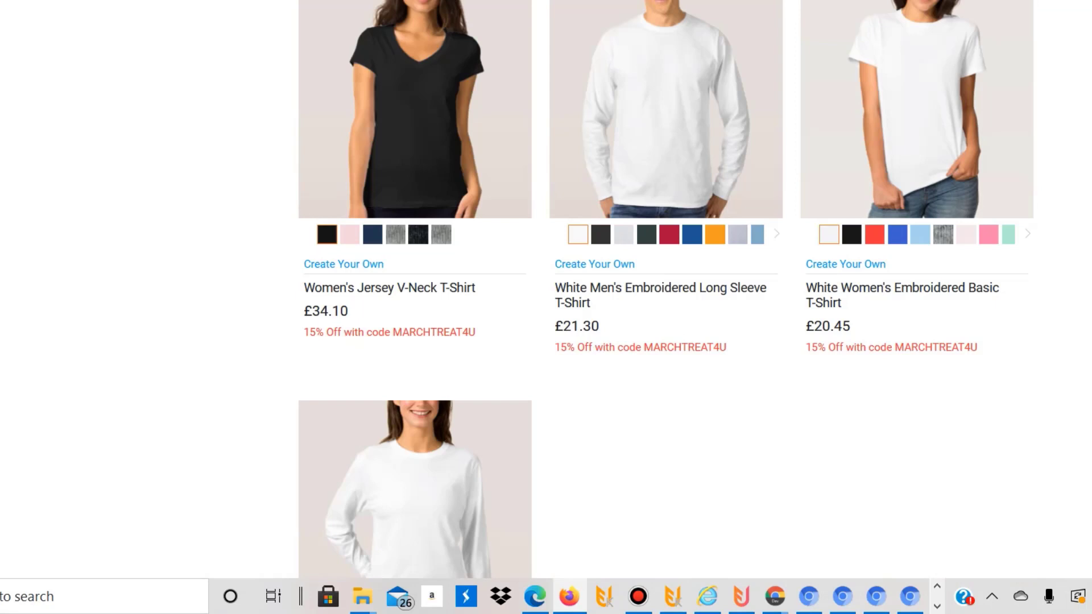
scroll(665, 307, "up", 20)
scroll(665, 307, "up", 18)
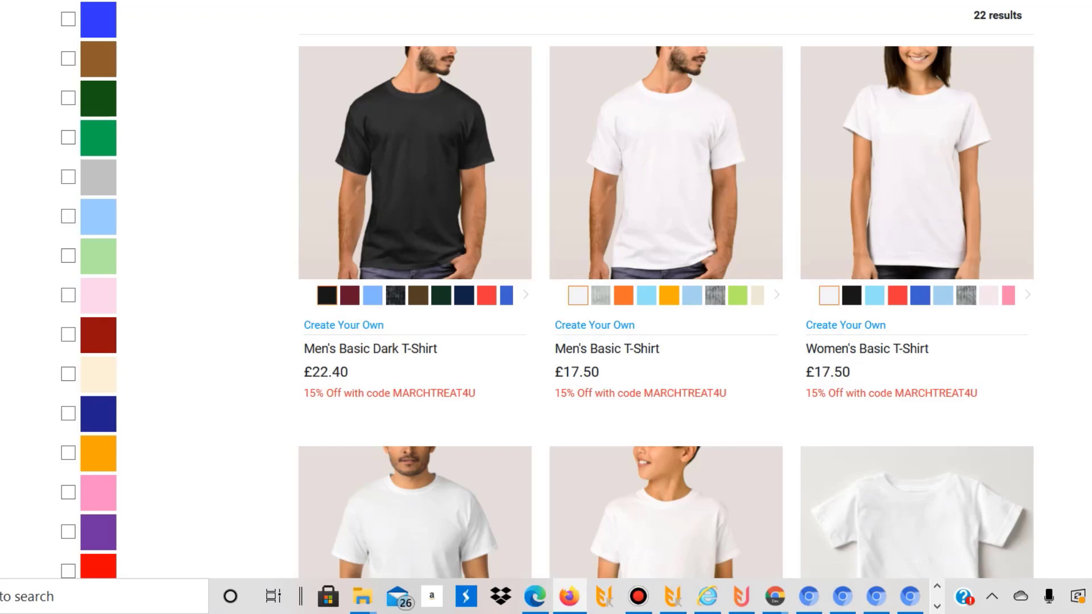
scroll(665, 284, "down", 15)
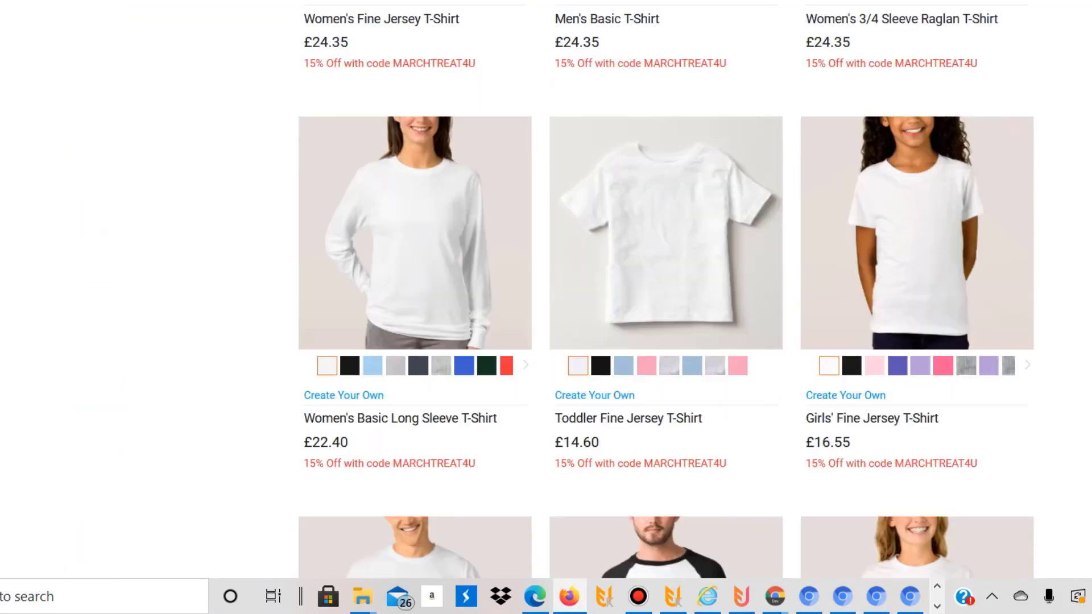
scroll(666, 285, "down", 10)
scroll(666, 285, "up", 20)
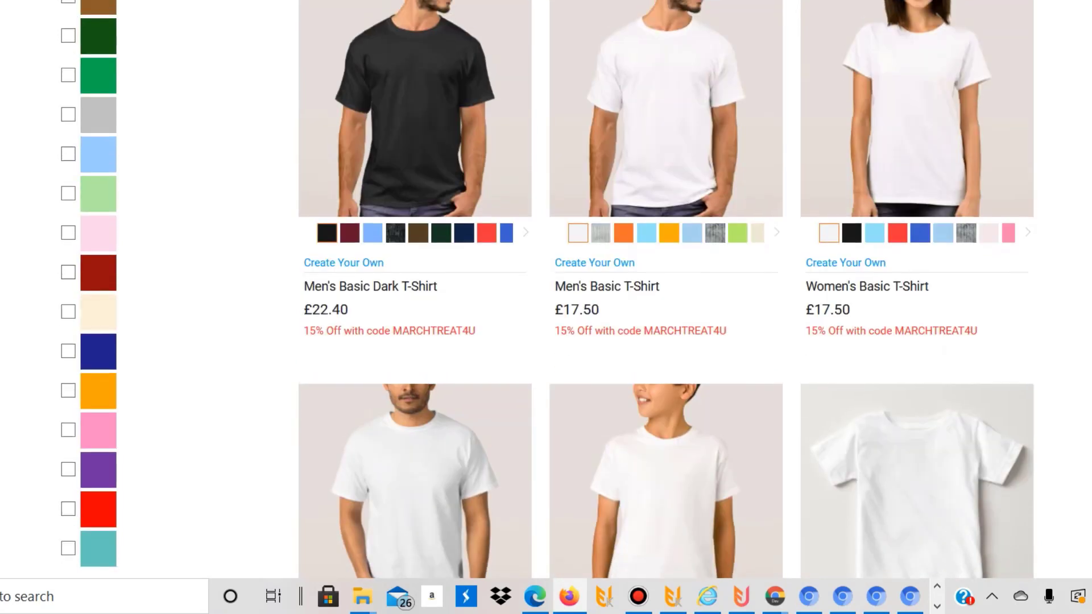
scroll(665, 284, "up", 10)
scroll(665, 285, "down", 14)
scroll(666, 284, "up", 7)
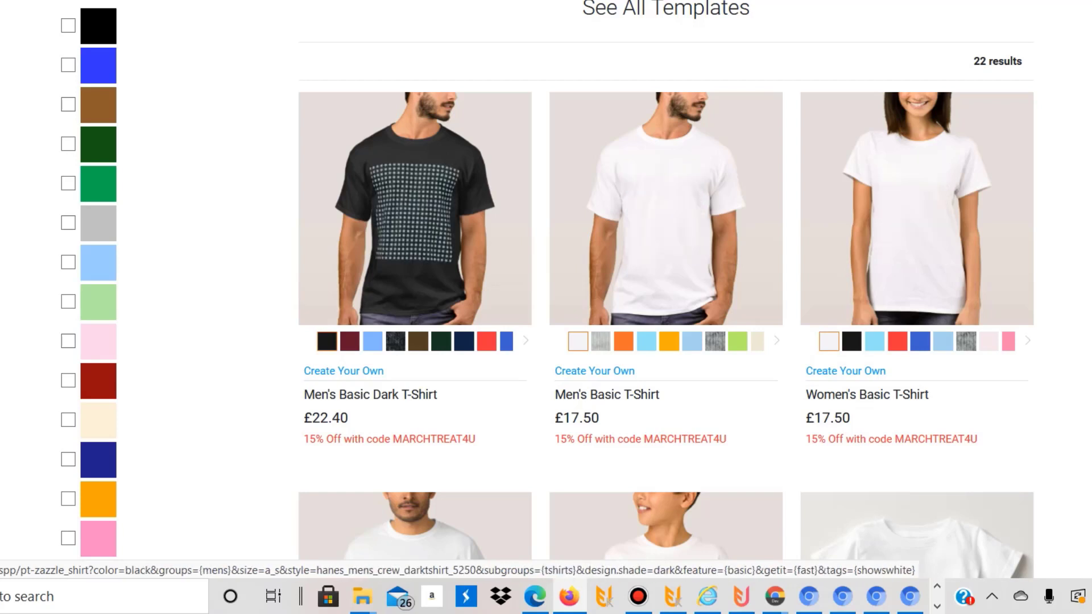
- Open the Men's Basic Dark T-Shirt template in black and view its design and style options
left_click(415, 216)
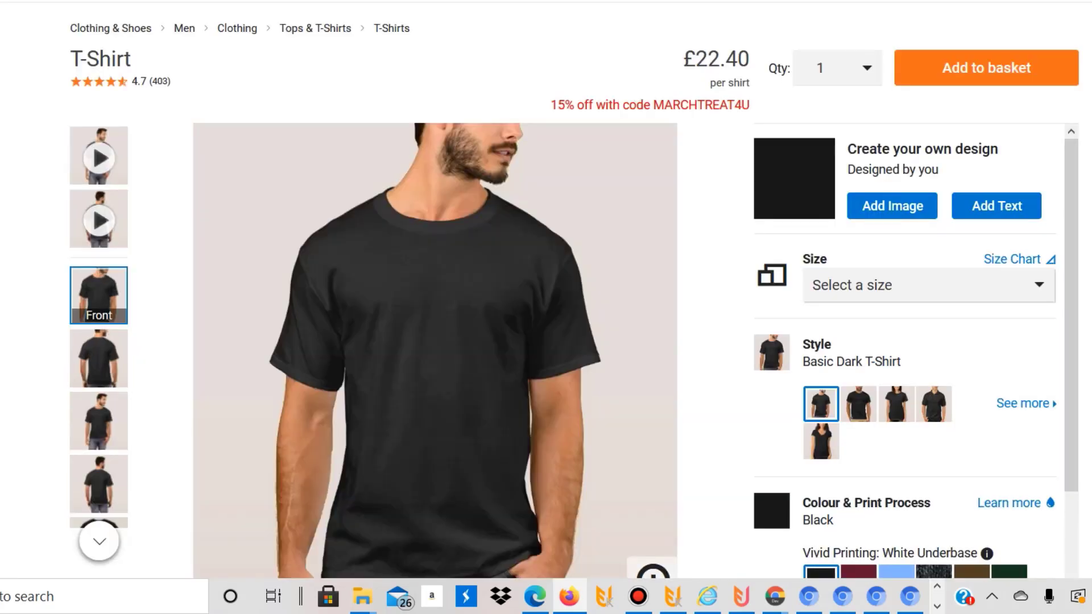
scroll(547, 285, "down", 2)
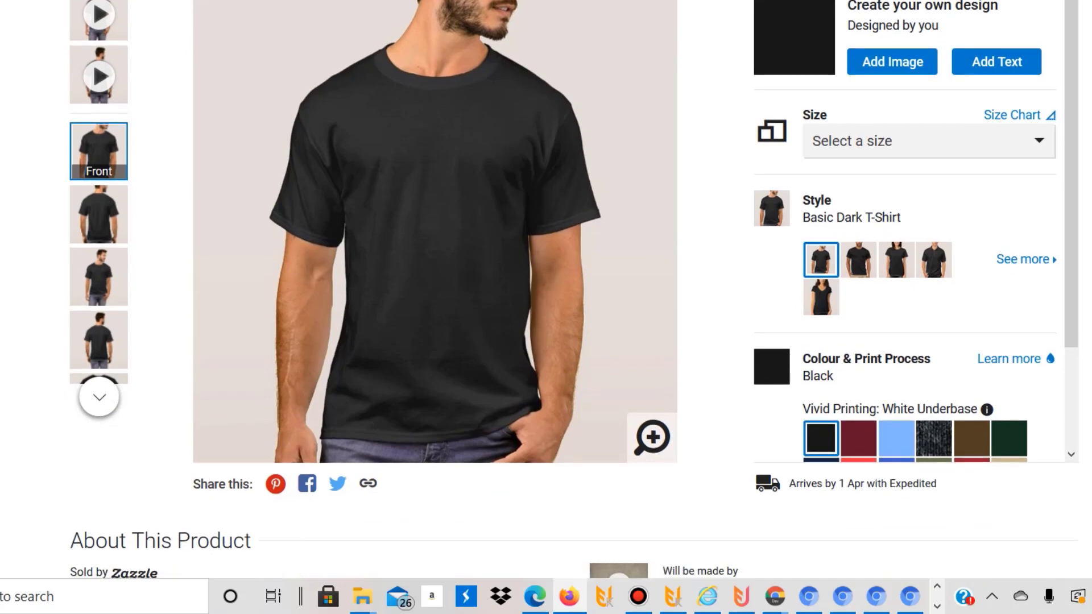
scroll(546, 285, "up", 1)
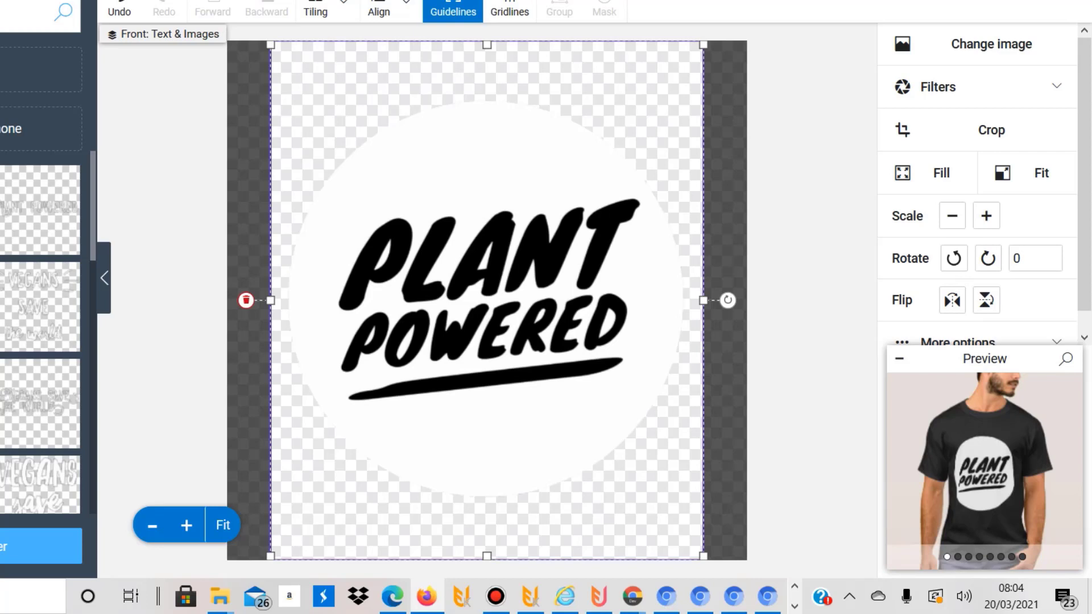
- Scale down the PLANT POWERED image and centre it horizontally near the top of the shirt's front print area
mouse_move(487, 299)
left_mouse_down()
mouse_move(492, 246)
mouse_move(484, 280)
left_mouse_up()
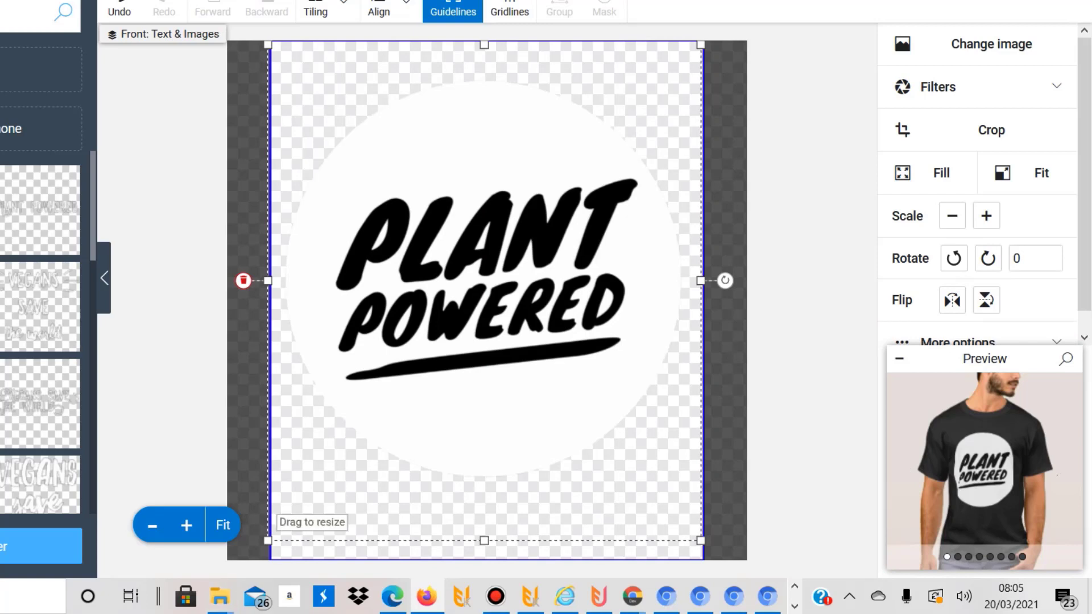
left_click_drag(268, 541, 253, 557)
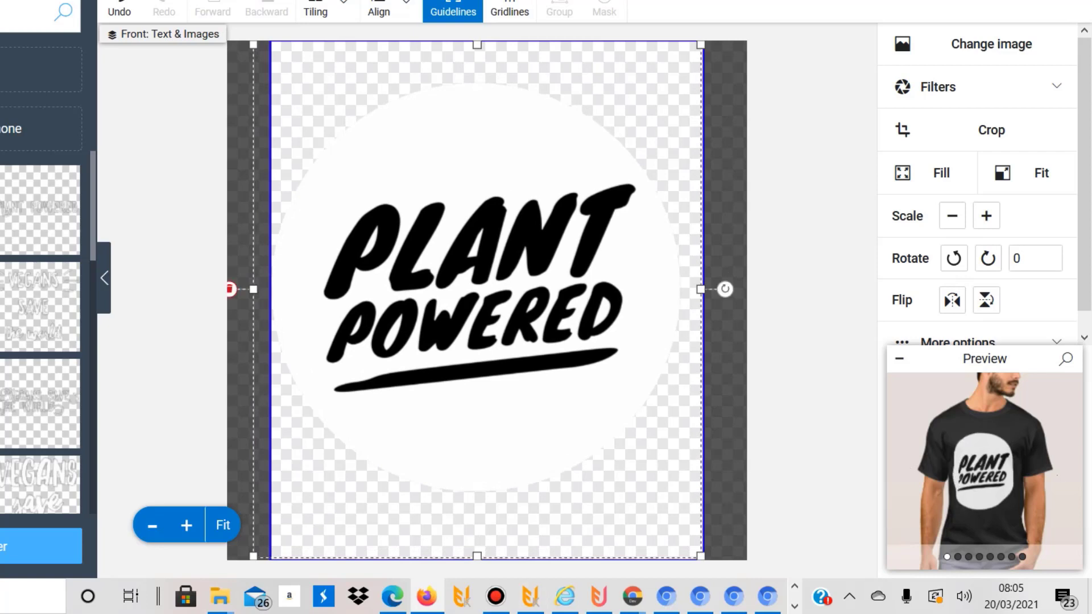
left_click_drag(253, 557, 297, 506)
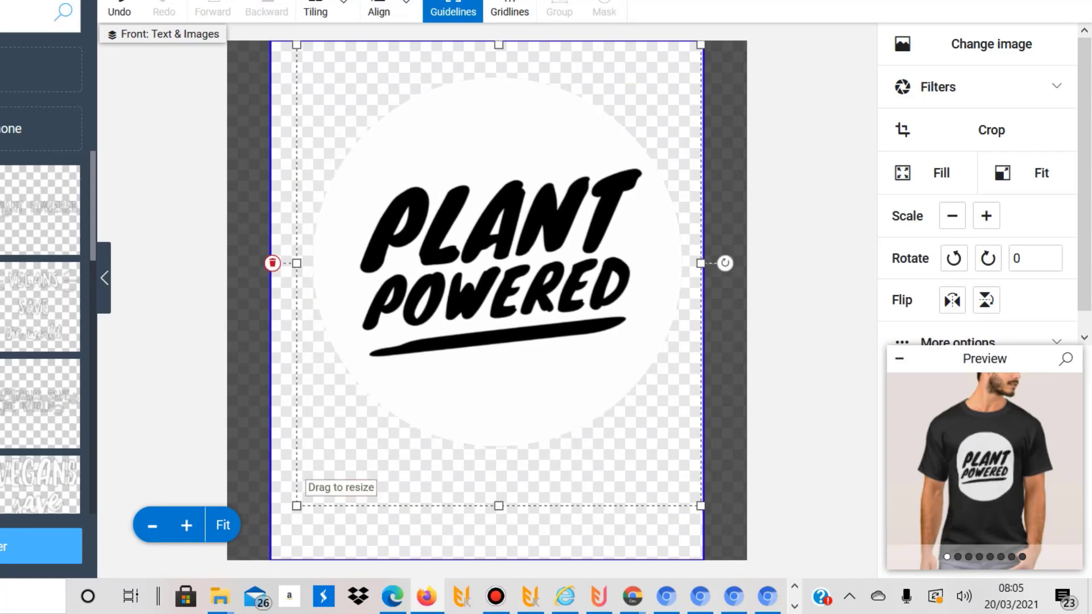
left_click_drag(296, 506, 324, 470)
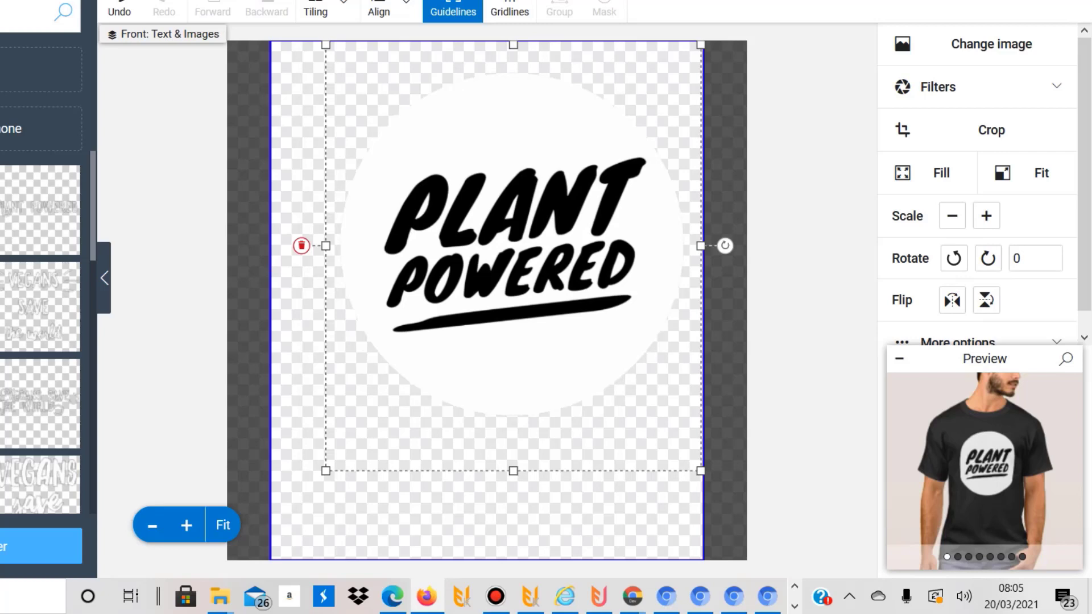
left_click_drag(512, 284, 490, 281)
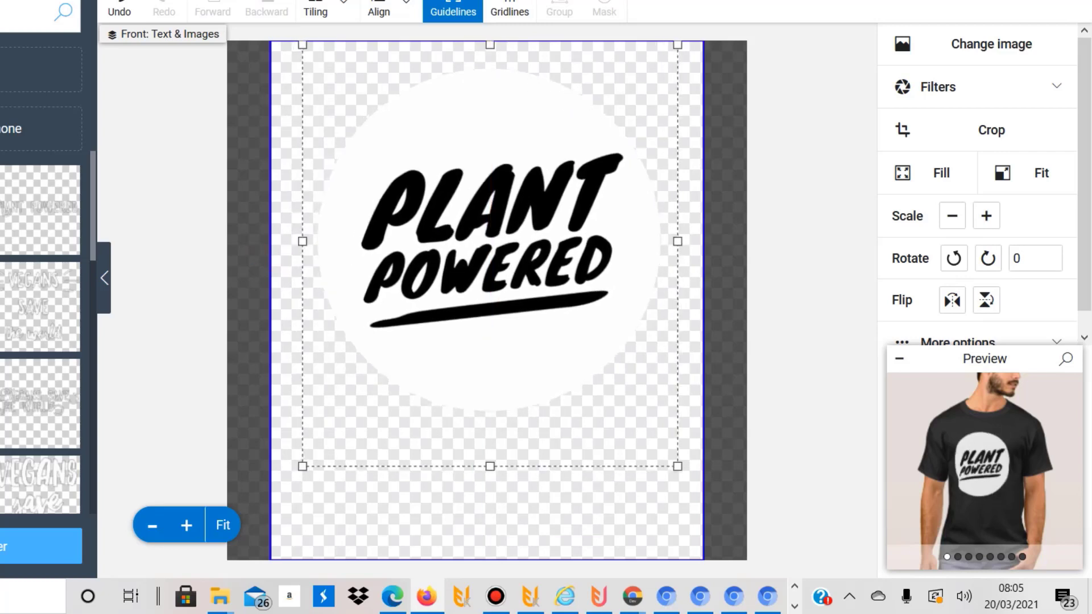
- Move the PLANT POWERED image down to the lower part of the print area
right_click(459, 280)
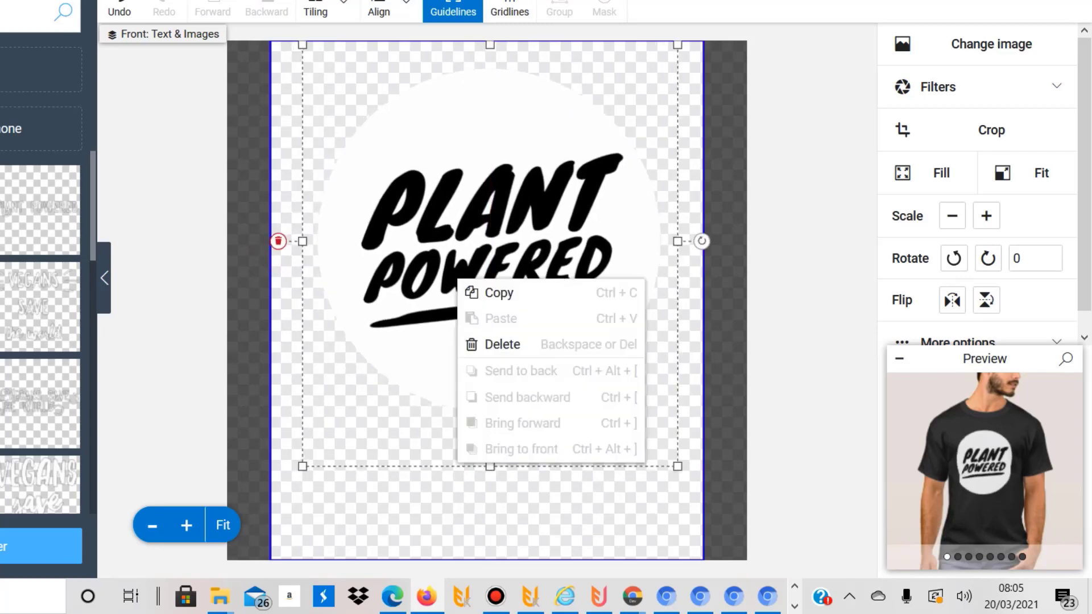
key("Escape")
key("Left")
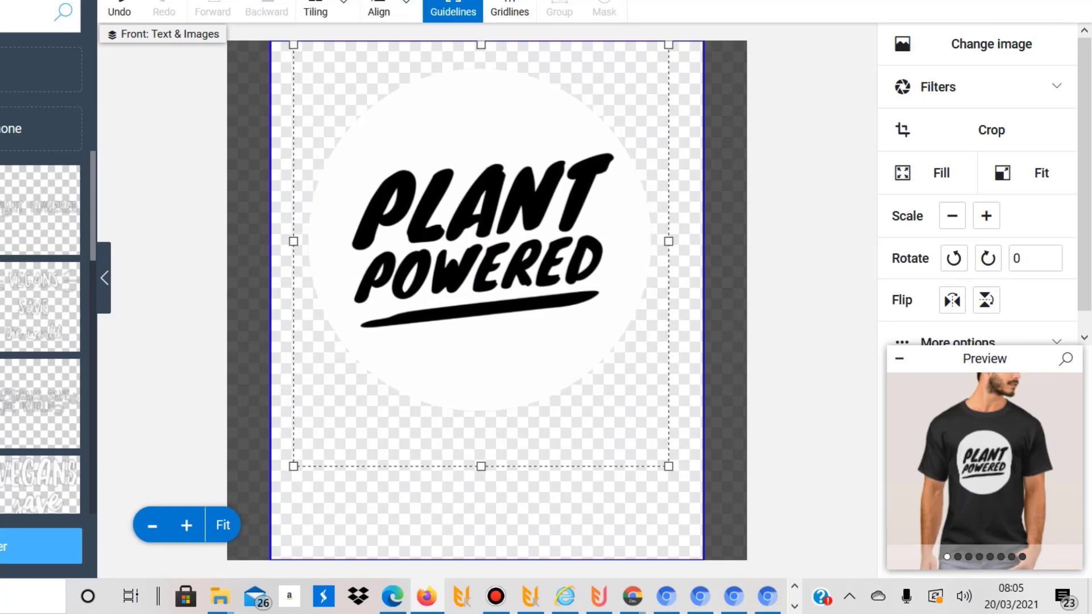
key("Left")
key("Down")
key("Down")
key("Down")
key("Down")
key("Down")
key("Down")
key("Down")
key("Down")
key("Down")
key("Down")
key("Down")
key("Down")
key("Down")
key("Down")
key("Down")
key("Down")
key("Down")
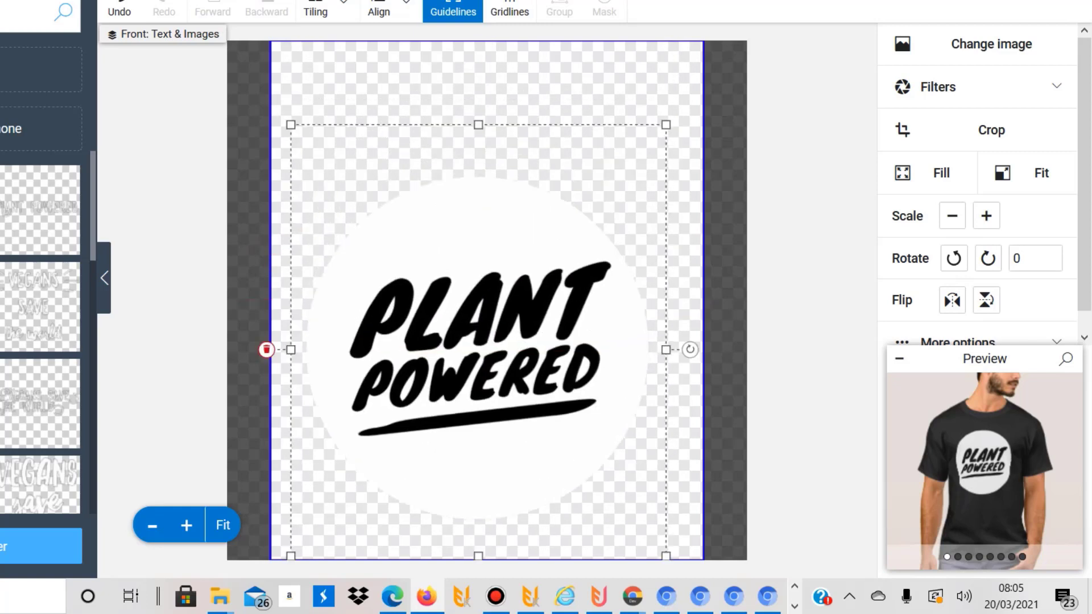
key("Right")
key("Down")
key("Down")
key("Down")
key("Down")
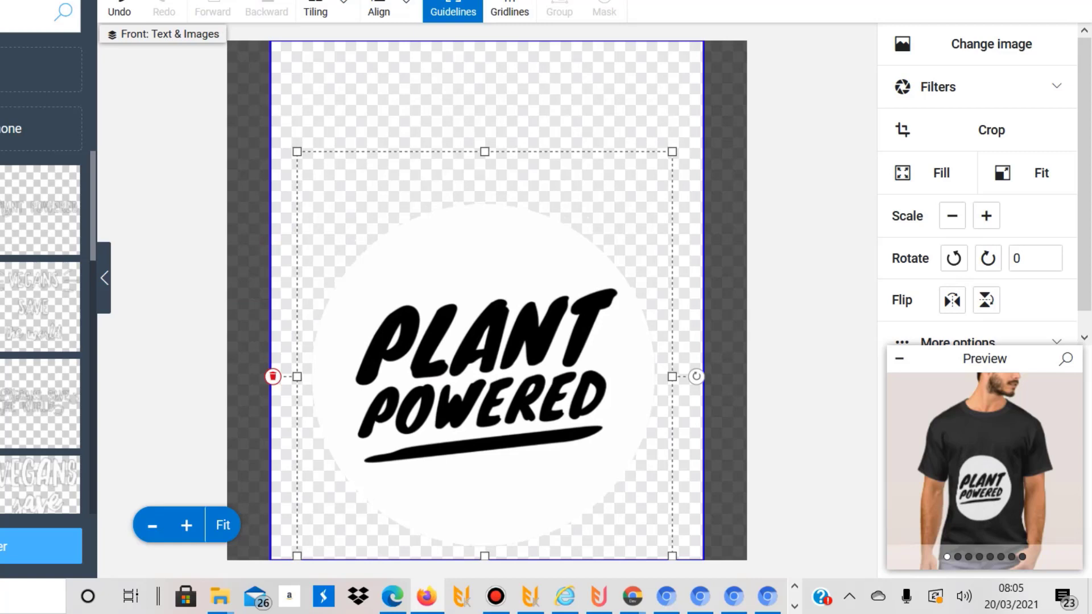
- Move the PLANT POWERED image back up to the top of the print area, slightly left of centre
right_click(470, 367)
key("Escape")
key("Left")
key("Left")
key("Up")
key("Up")
key("Up")
key("Up")
key("Up")
key("Up")
key("Up")
key("Up")
key("Up")
key("Up")
key("Up")
key("Up")
key("Up")
key("Up")
key("Up")
key("Up")
key("Up")
key("Up")
key("Up")
key("Up")
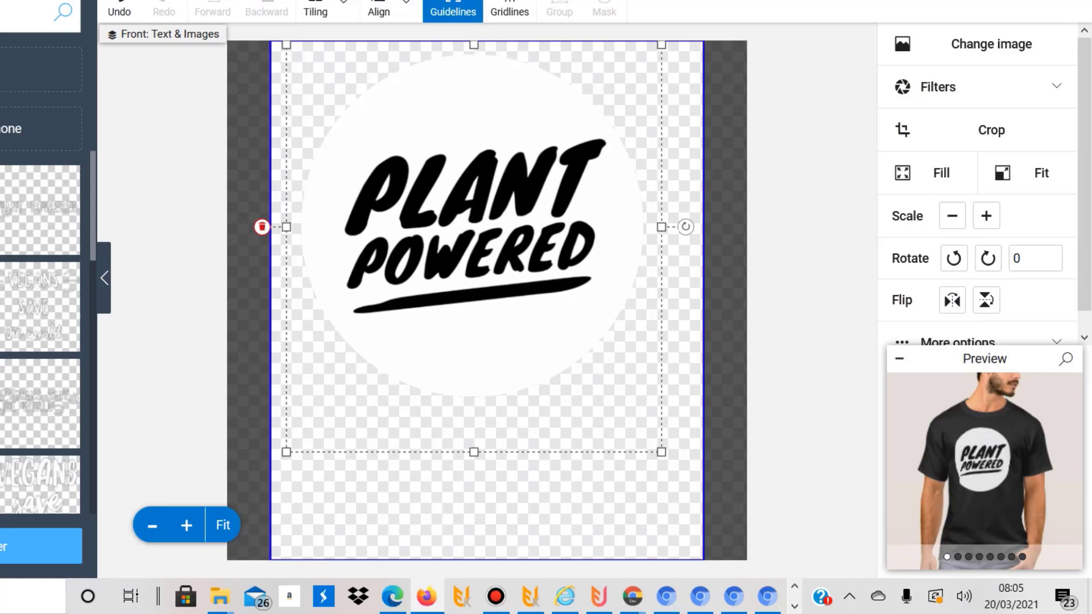
- Nudge the PLANT POWERED image right and move it down into the lower part of the print area
key("Right")
key("Right")
key("Right")
key("Right")
key("Down")
key("Down")
key("Down")
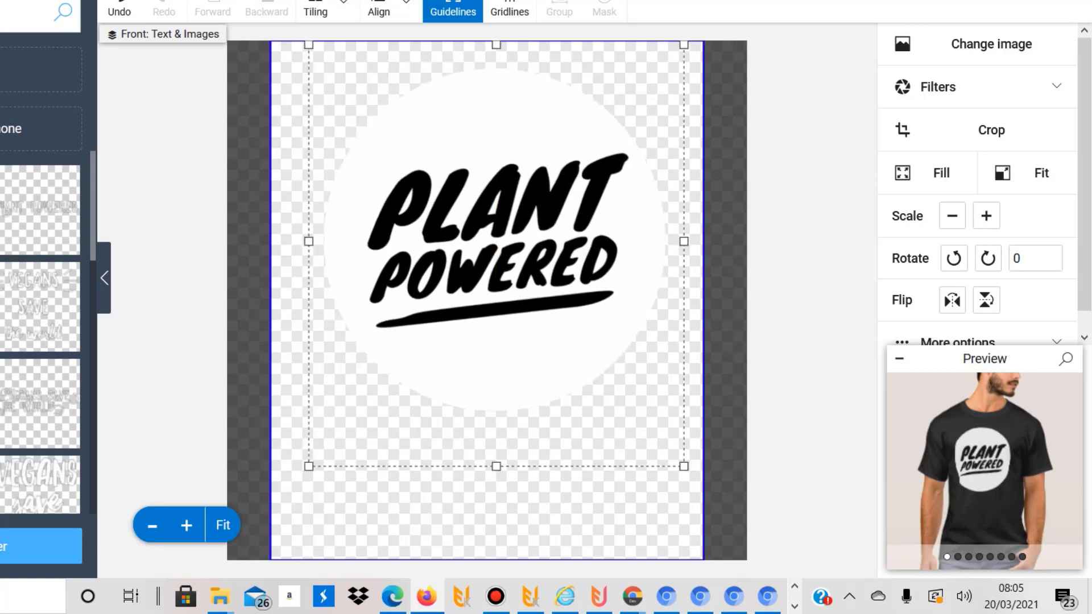
key("Left")
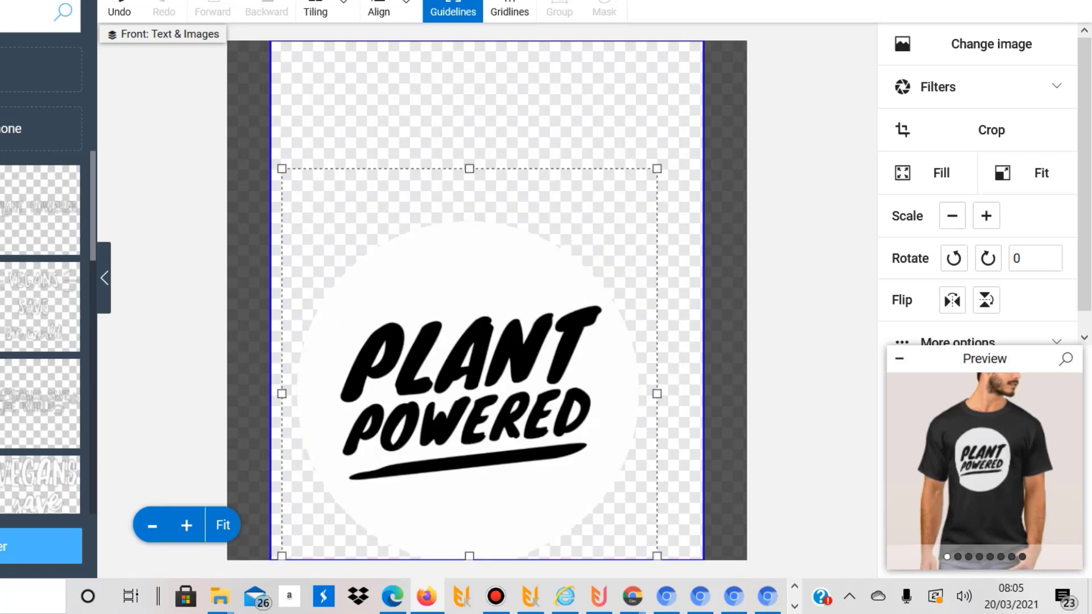
key("Right")
key("Up")
key("Up")
key("Up")
key("Up")
key("Up")
right_click(493, 230)
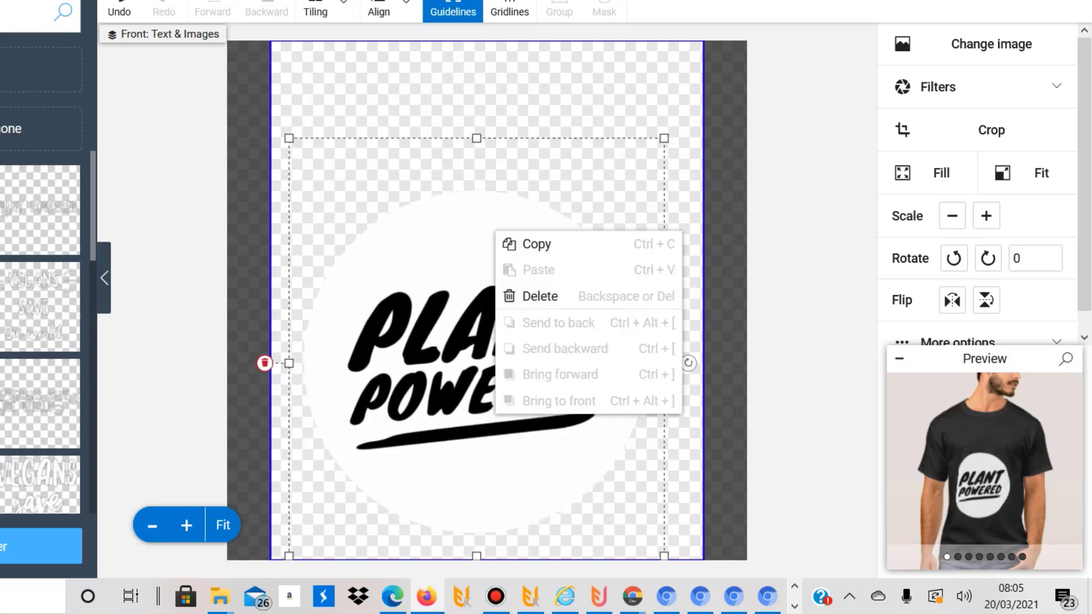
- Move the PLANT POWERED image back up near the top of the print area and centre it horizontally on the guideline
left_click_drag(492, 230, 506, 119)
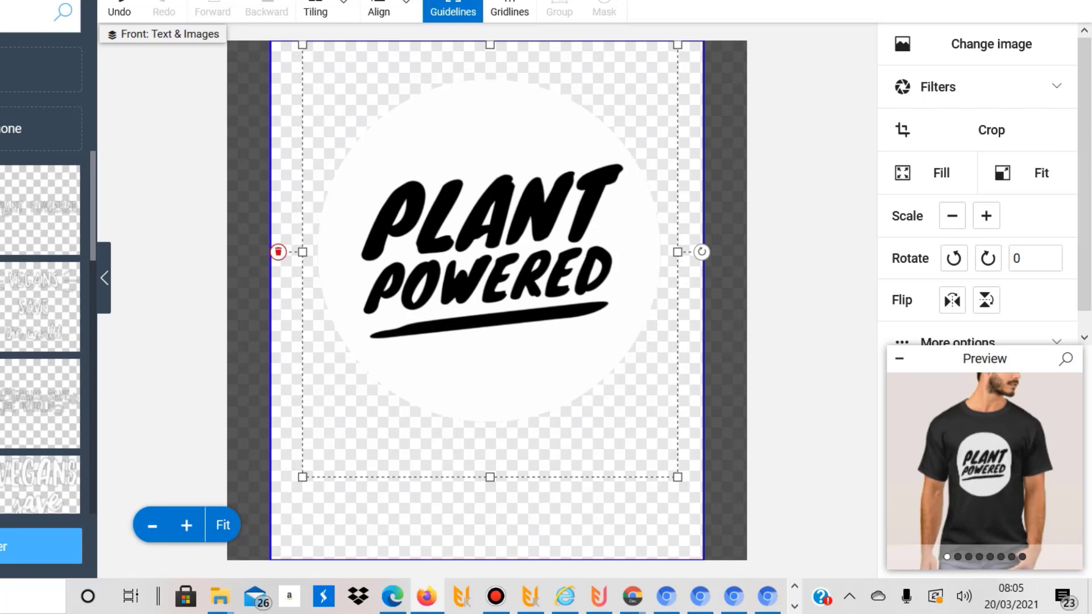
key("Left")
key("Left")
key("Left")
key("Left")
key("Left")
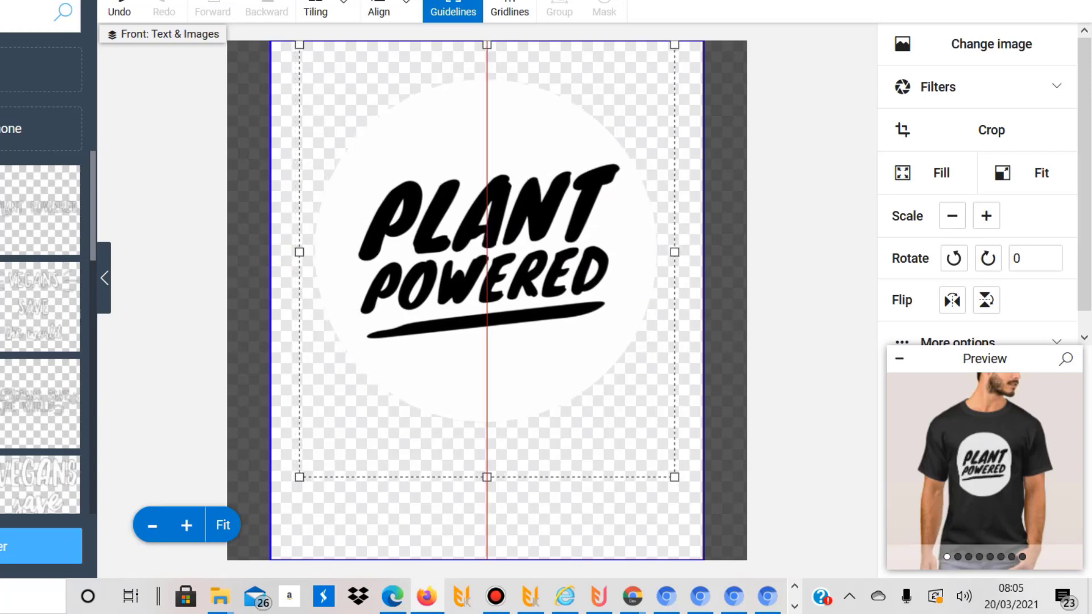
key("Left")
key("Left")
key("Left")
key("Left")
key("Left")
key("Left")
key("Right")
key("Right")
key("Right")
key("Right")
key("Right")
key("Right")
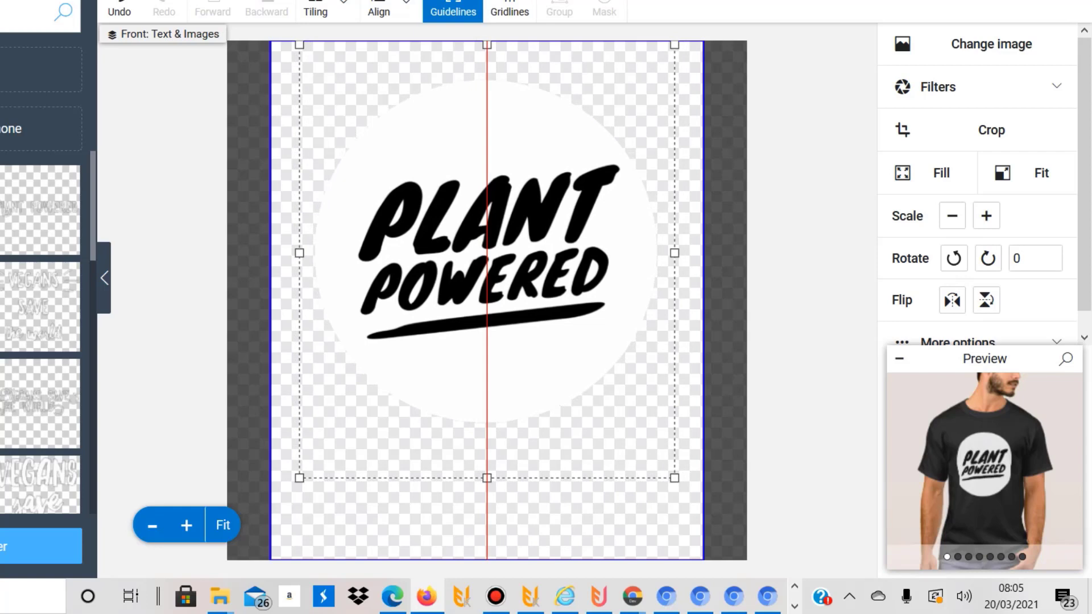
- Lower the PLANT POWERED image to about the vertical middle of the print area along the centre line
key("Down")
key("Down")
key("Down")
key("Down")
key("Down")
key("Down")
key("Down")
key("Down")
key("Down")
key("Down")
key("Down")
key("Down")
key("Down")
key("Down")
key("Down")
key("Down")
key("Down")
key("Down")
key("Down")
key("Down")
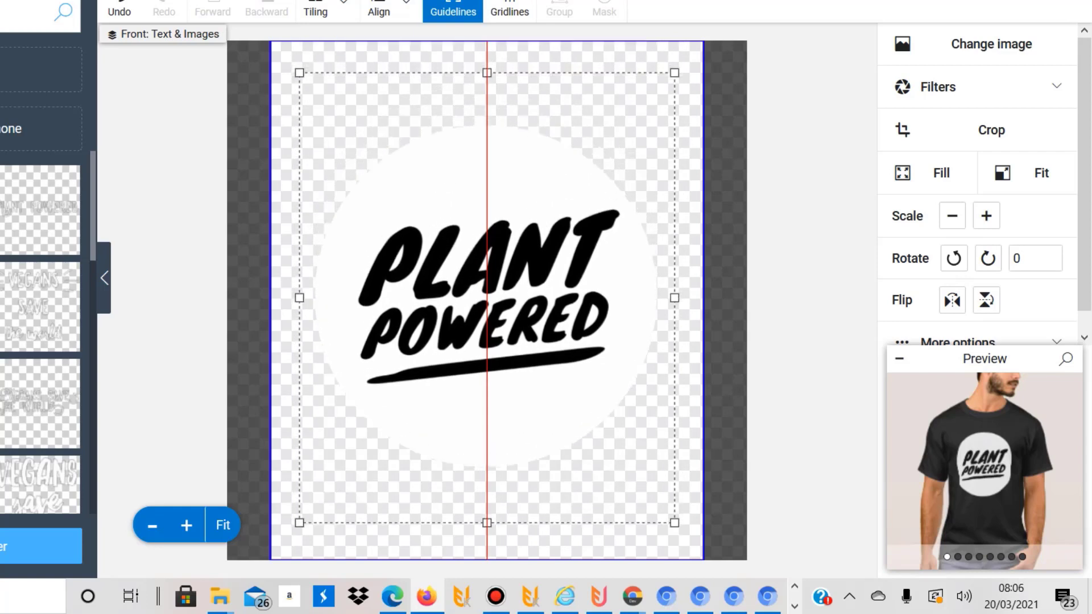
key("Up")
key("Up")
key("Up")
key("Up")
key("Up")
key("Up")
key("Up")
key("Up")
key("Up")
key("Up")
key("Up")
key("Up")
key("Up")
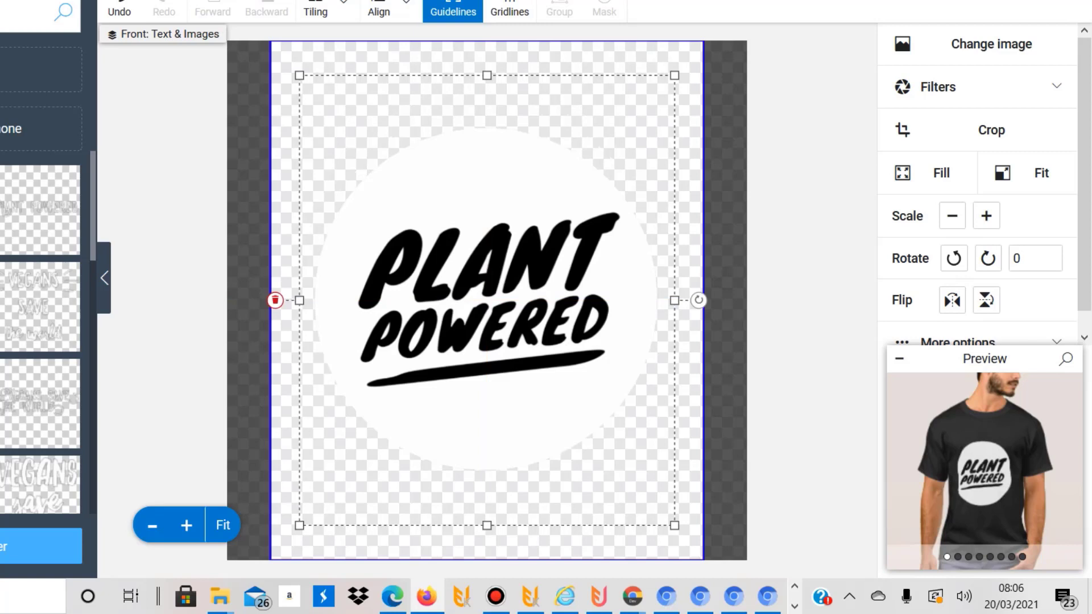
- Raise the PLANT POWERED image along the centre line to the upper part of the print area
key("Up")
key("Up")
key("Up")
key("Up")
key("Up")
key("Up")
key("Up")
key("Up")
key("Up")
key("Up")
key("Up")
key("Up")
key("Up")
key("Up")
key("Up")
key("Up")
key("Up")
key("Up")
key("Up")
key("Up")
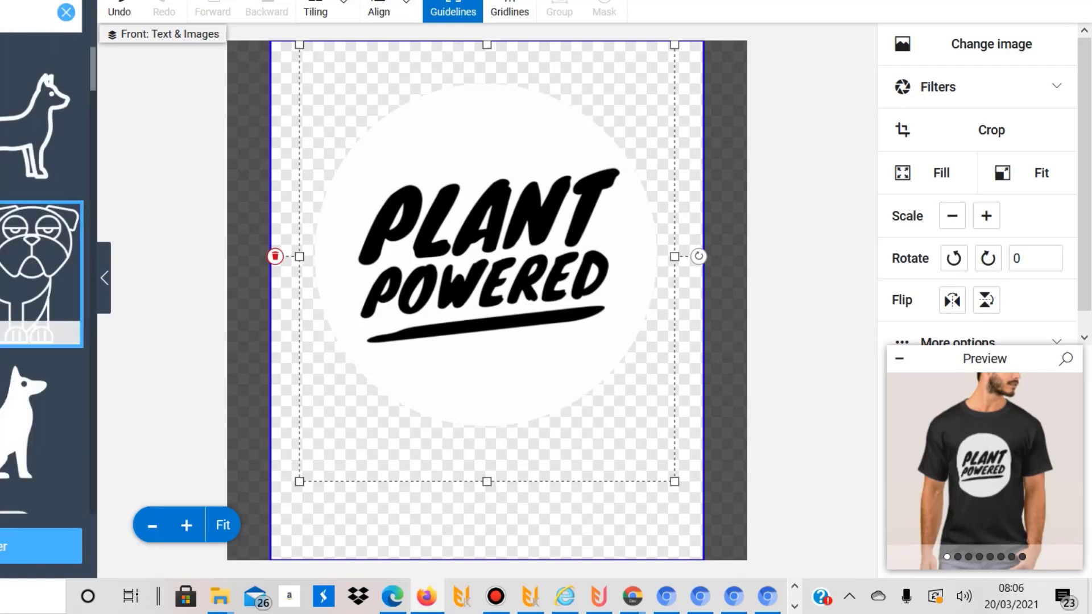
- Try adding the sitting bulldog line graphic over the PLANT POWERED design, and delete it again
left_click(40, 267)
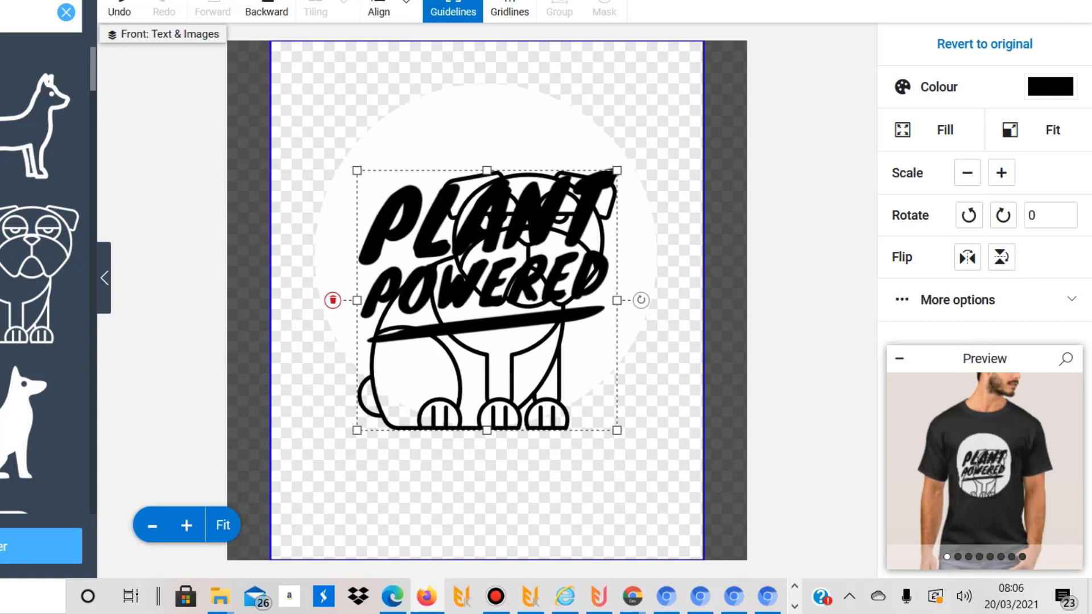
left_click_drag(487, 342, 561, 458)
key("Delete")
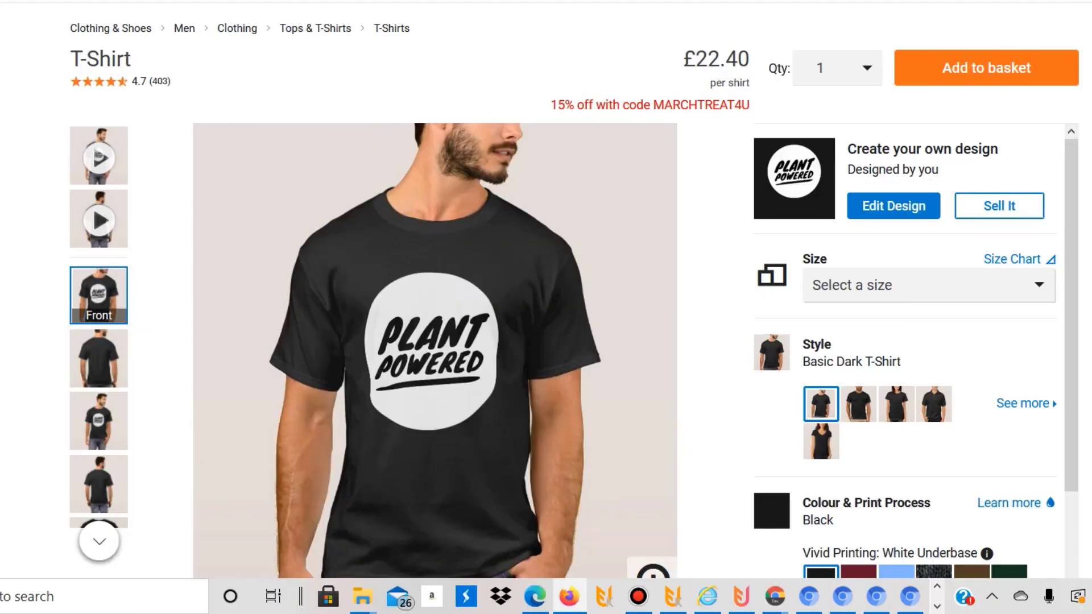
- Start selling the finished PLANT POWERED T-shirt and look over the product posting form's title, department and description fields
left_click(1000, 206)
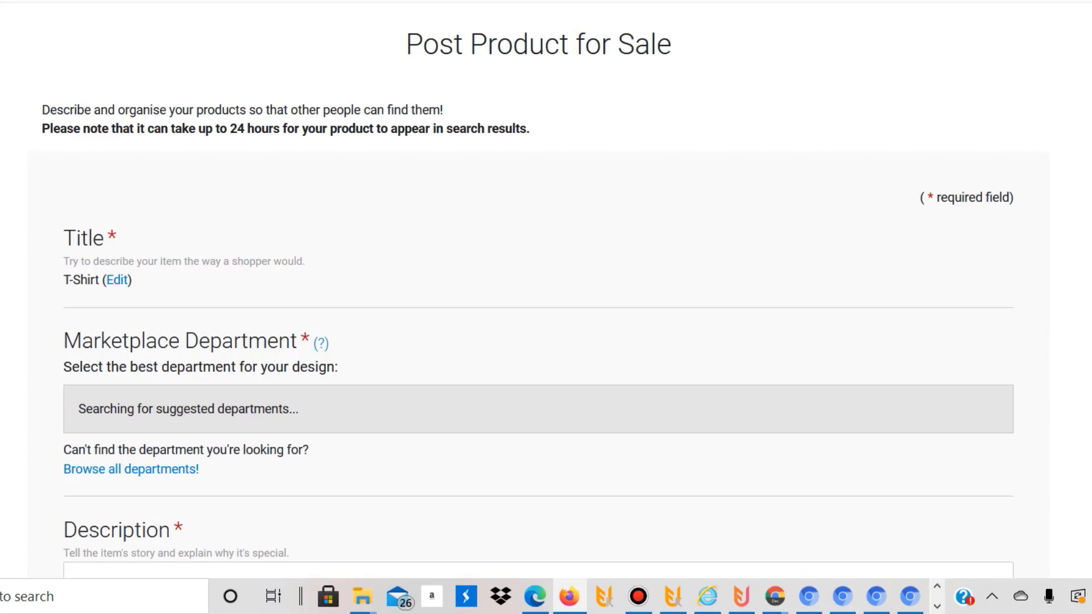
scroll(538, 307, "down", 5)
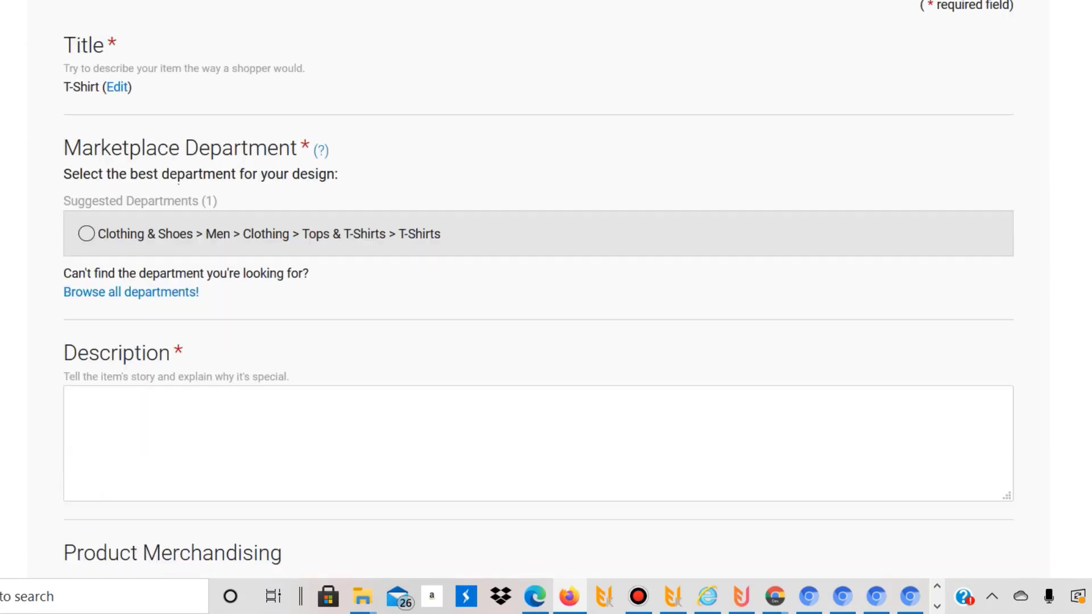
scroll(538, 307, "up", 2)
scroll(538, 307, "up", 1)
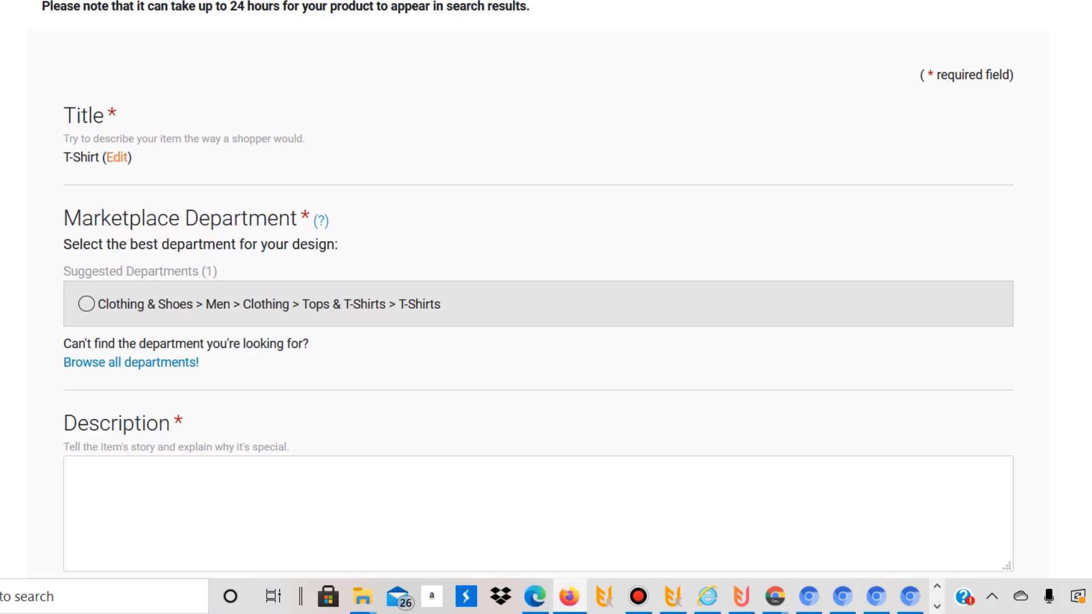
- Replace the default product title with "Plant Based Vegan T-Shirt"
left_click(117, 158)
double_click(106, 165)
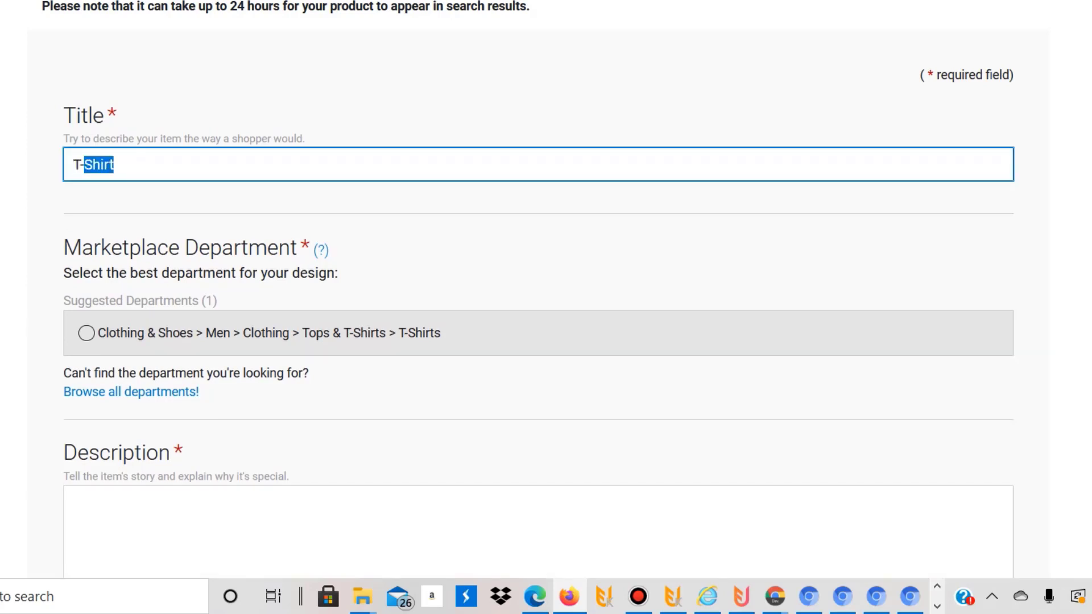
key("BackSpace")
key("BackSpace")
key("BackSpace")
type("Plant B")
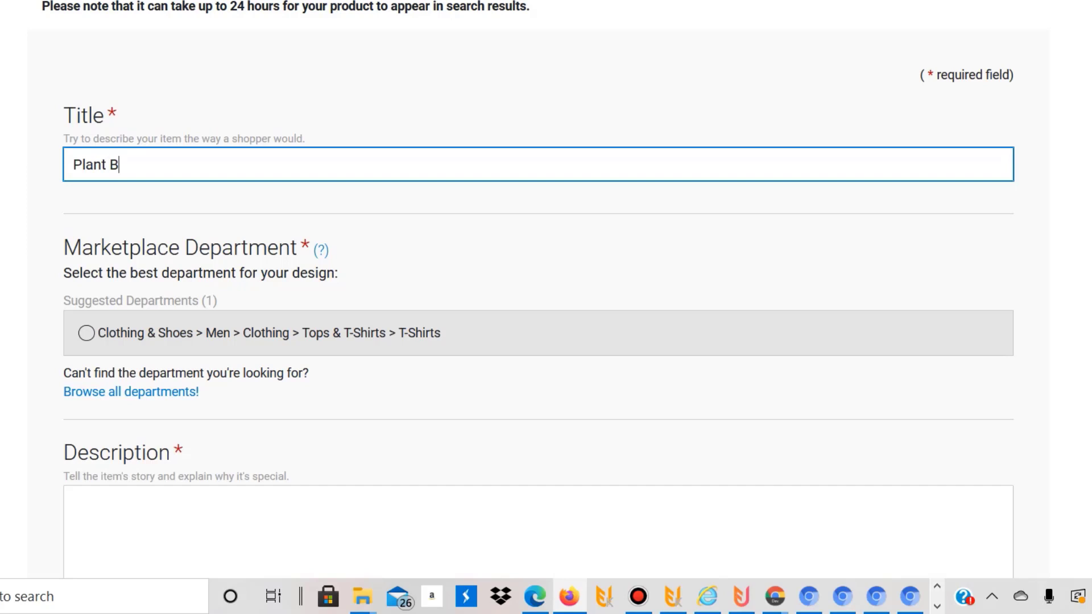
type("ased Vegan Shi")
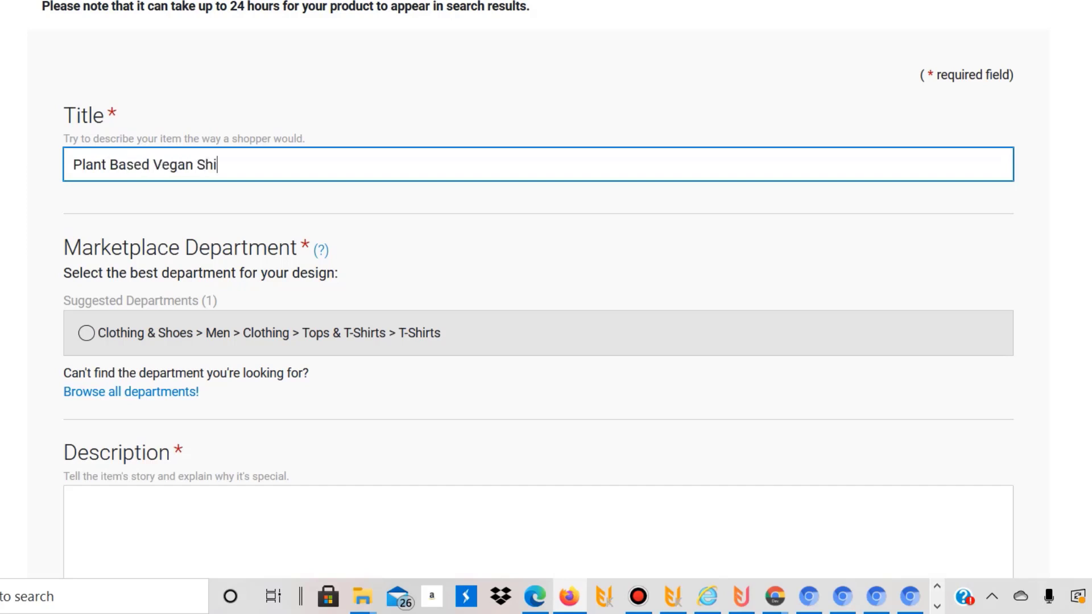
type("rt")
left_click_drag(197, 165, 226, 165)
type("T-Shirt")
- Extend the product title with "Veganism Powered By Plan" after "T-Shirt"
type("vegans")
key("BackSpace")
key("BackSpace")
key("BackSpace")
key("BackSpace")
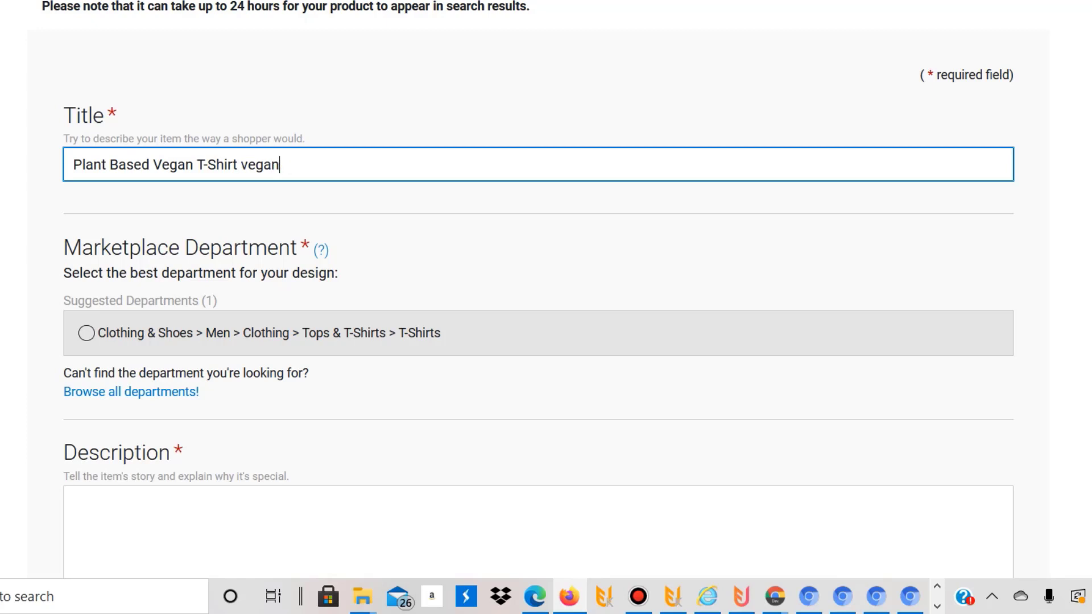
key("BackSpace")
key("BackSpace")
type("Veganism Powered By Plan")
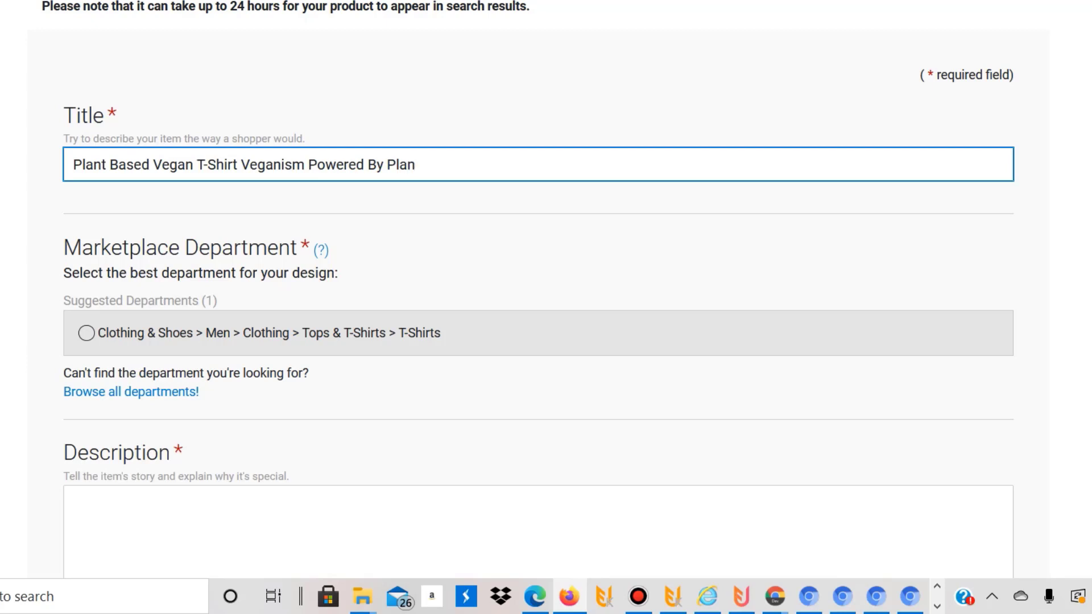
- Shorten the product title to "Plant Based Vegan T-Shirt Veganism"
key("BackSpace")
type("t")
key("BackSpace")
key("BackSpace")
key("BackSpace")
key("BackSpace")
key("BackSpace")
key("BackSpace")
key("BackSpace")
key("BackSpace")
key("BackSpace")
key("BackSpace")
key("BackSpace")
key("BackSpace")
key("BackSpace")
key("BackSpace")
key("BackSpace")
key("BackSpace")
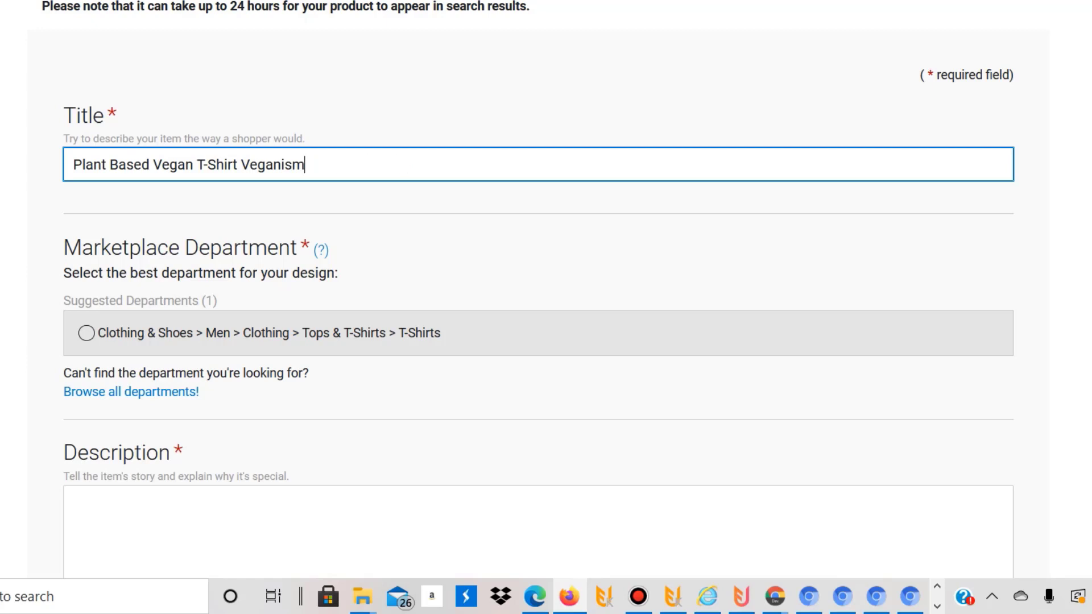
- Choose the suggested marketplace department Clothing & Shoes > Men > Clothing > Tops & T-Shirts > T-Shirts
scroll(538, 284, "down", 5)
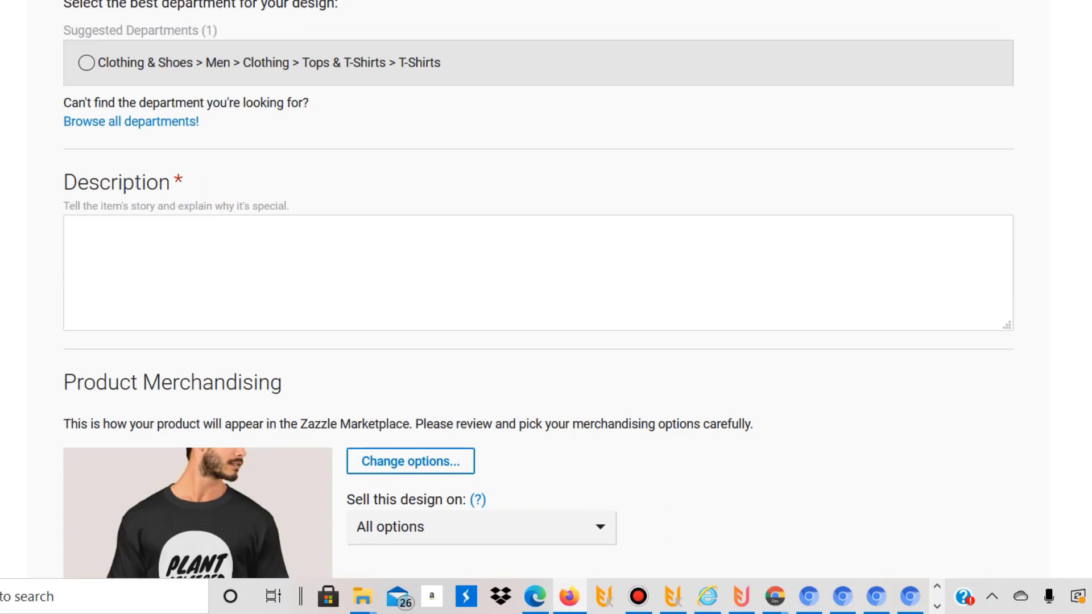
scroll(538, 284, "down", 1)
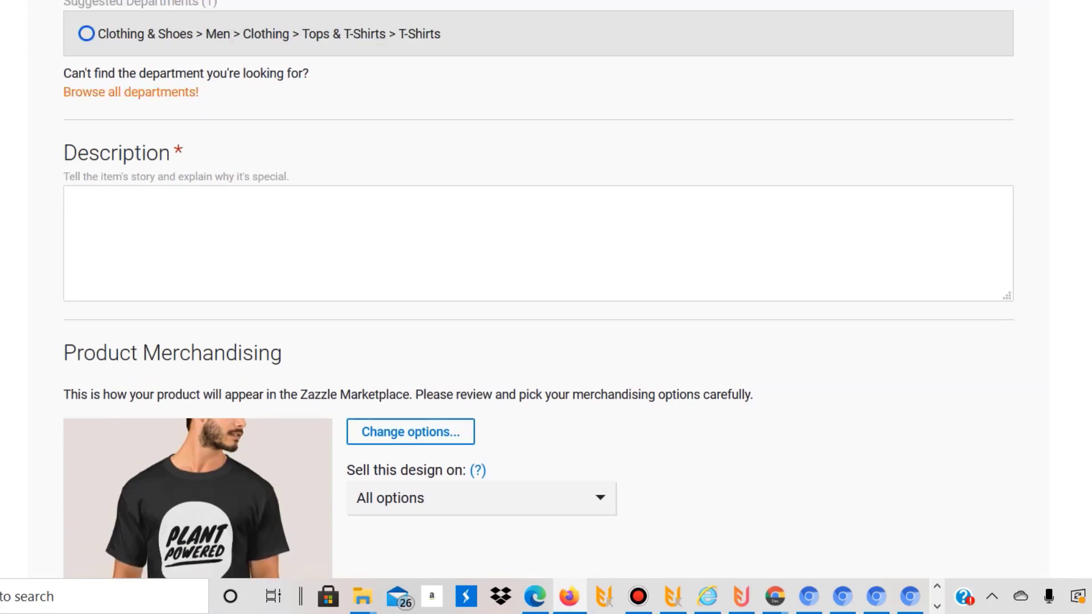
left_click(86, 34)
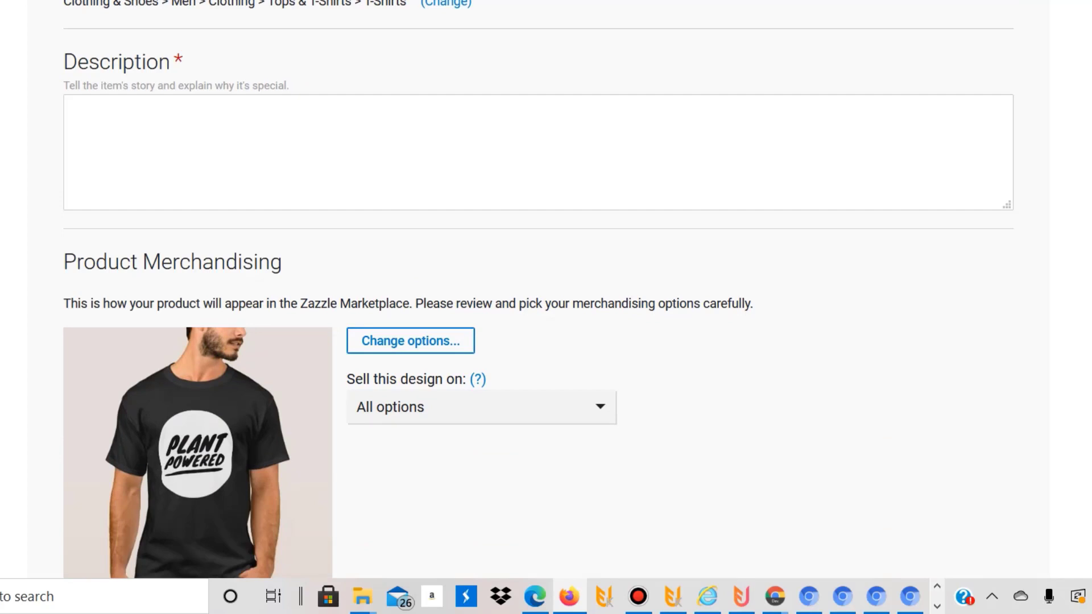
- Enter the description "Add this wonderful vegan shirt to your wardrobe if you want to promote animal welfare."
left_click(73, 110)
type("Ad")
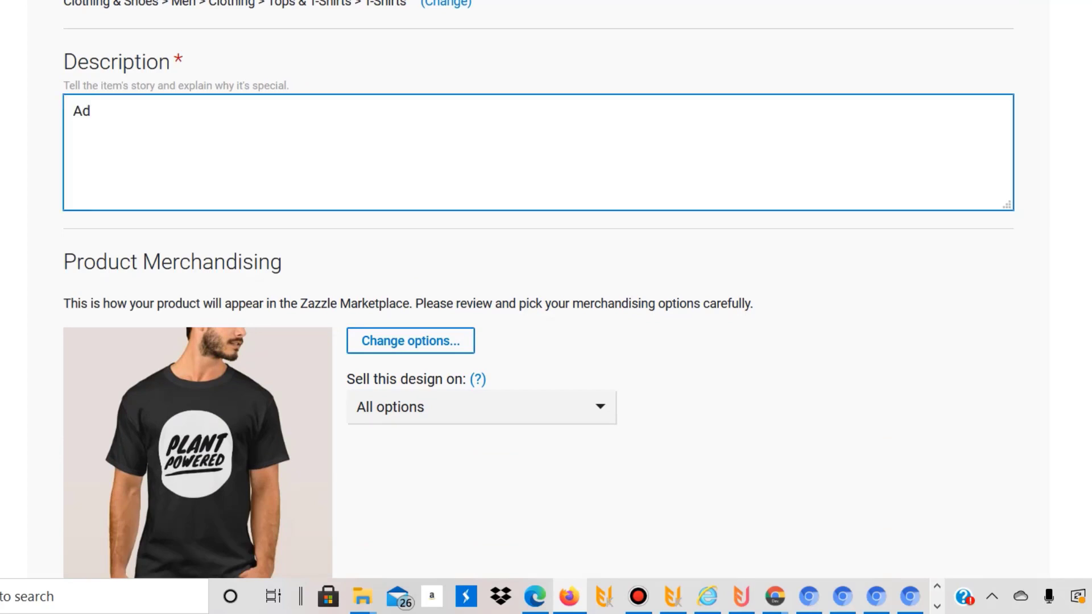
type("d this wonderful vegan")
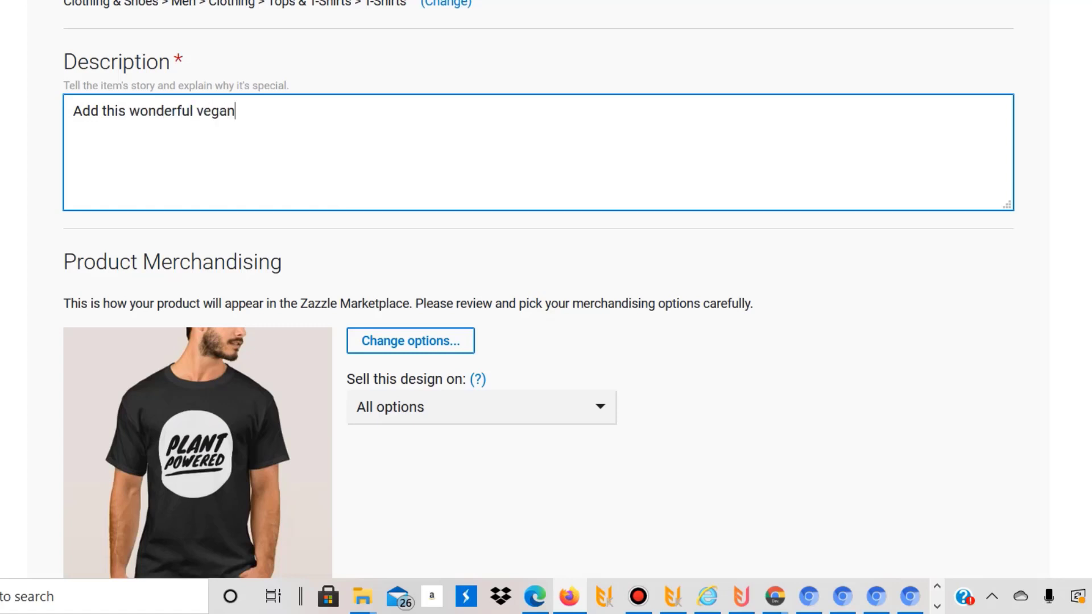
type(" shirt to your wa")
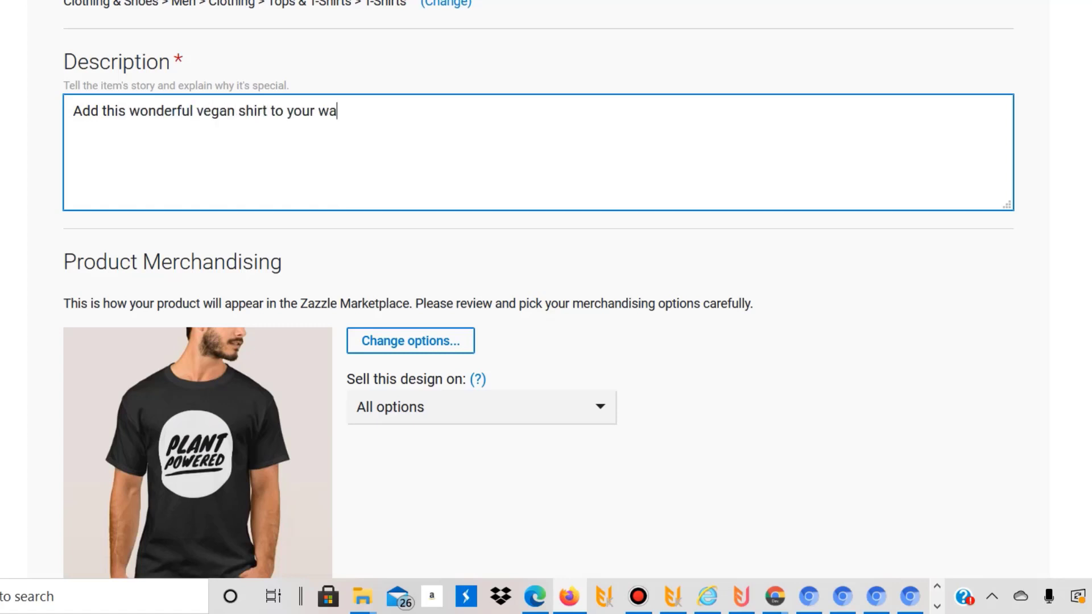
type("rdrobe if you wa")
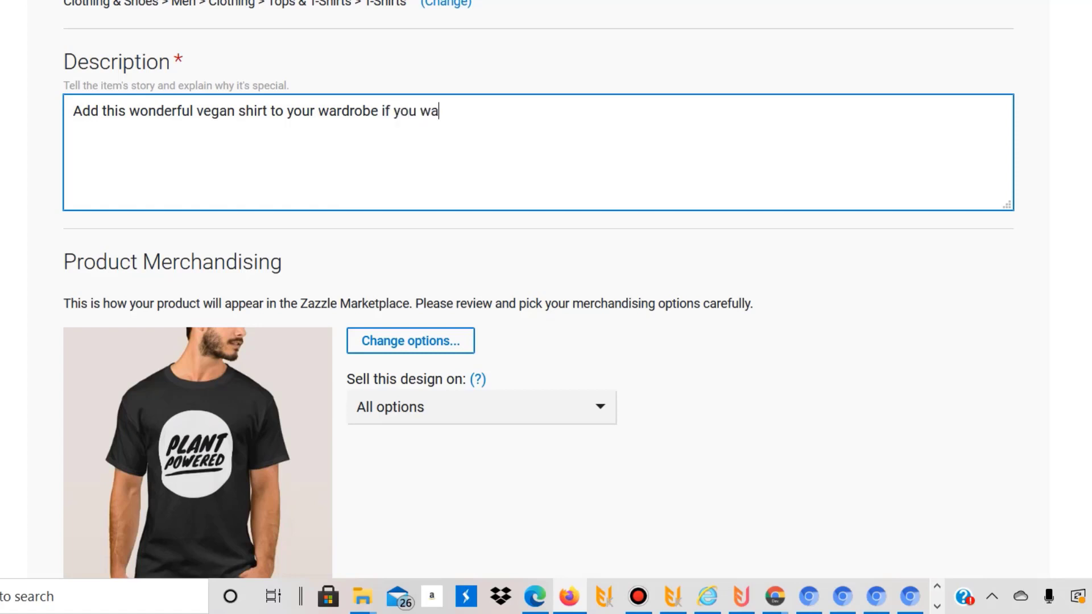
type("nt to promote animal welfare.")
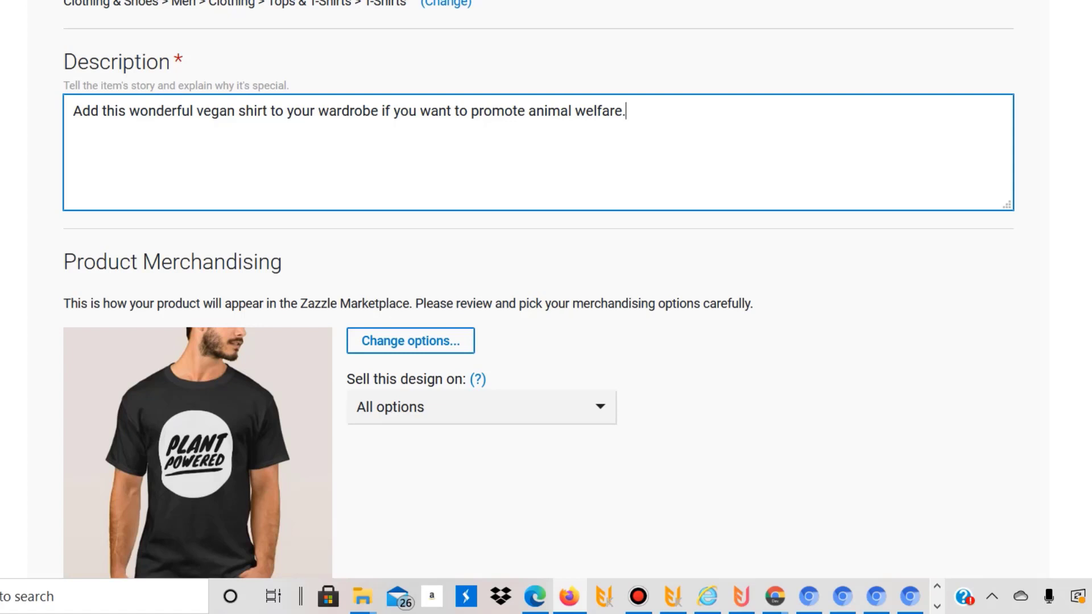
- Review the choices for which products the design is sold on and select All options
scroll(538, 290, "down", 2)
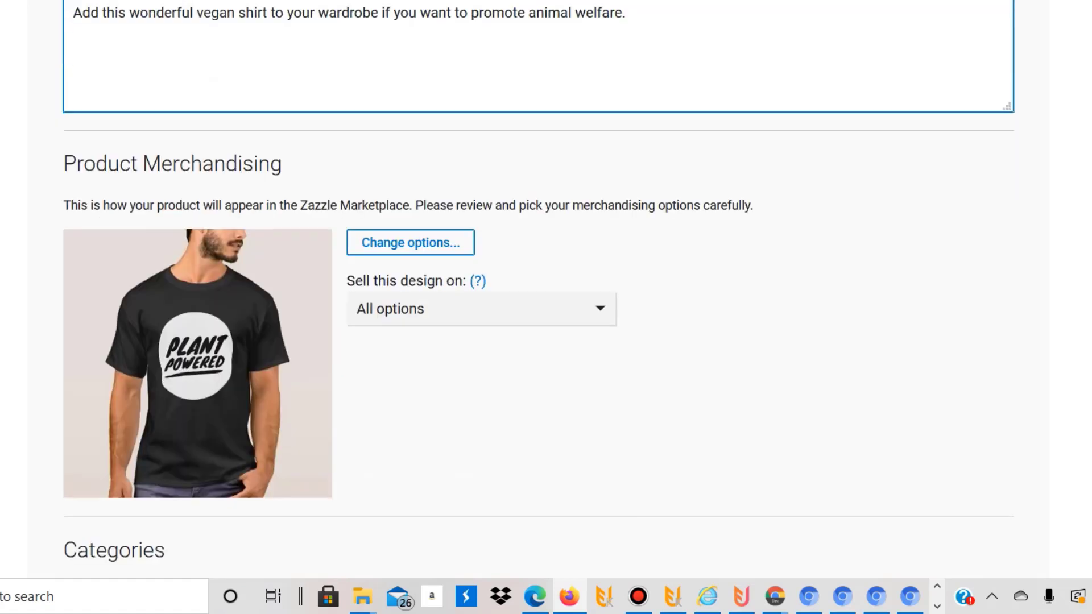
scroll(538, 290, "down", 5)
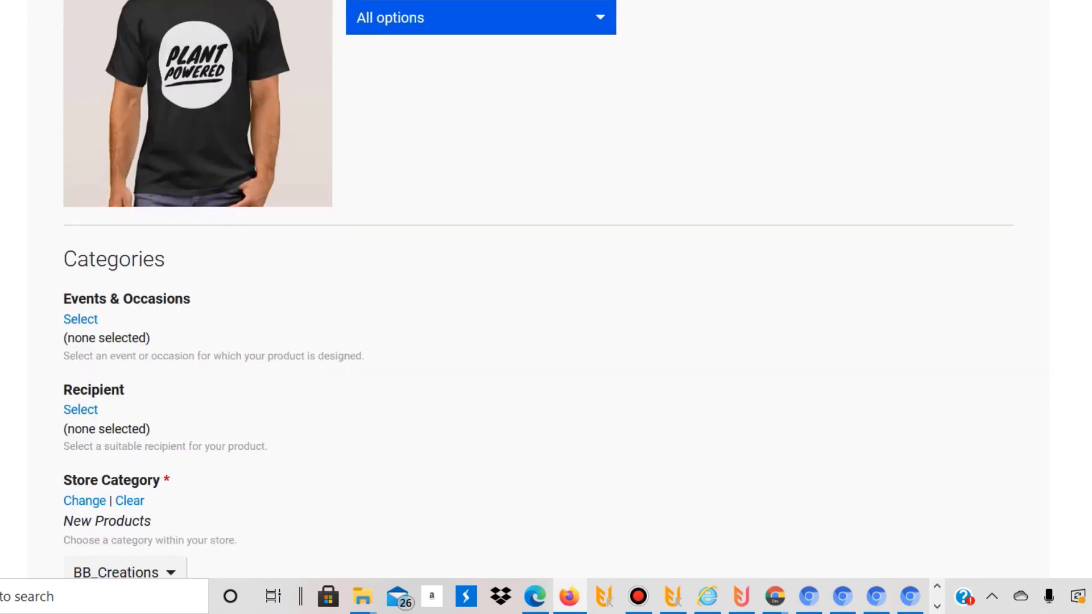
left_click(481, 18)
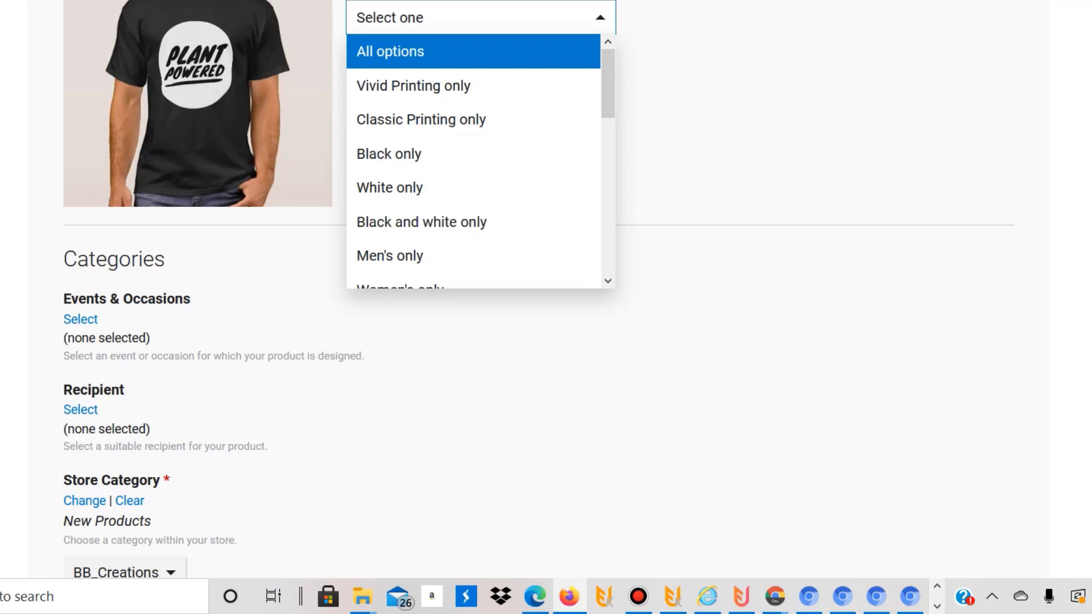
scroll(608, 85, "down", 3)
scroll(608, 86, "up", 3)
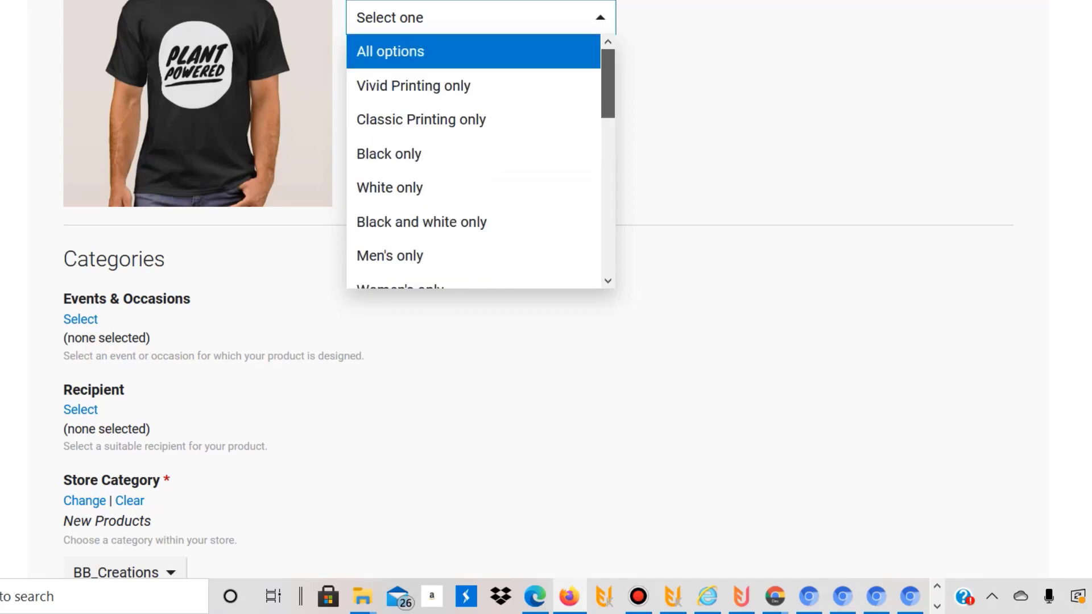
key("Return")
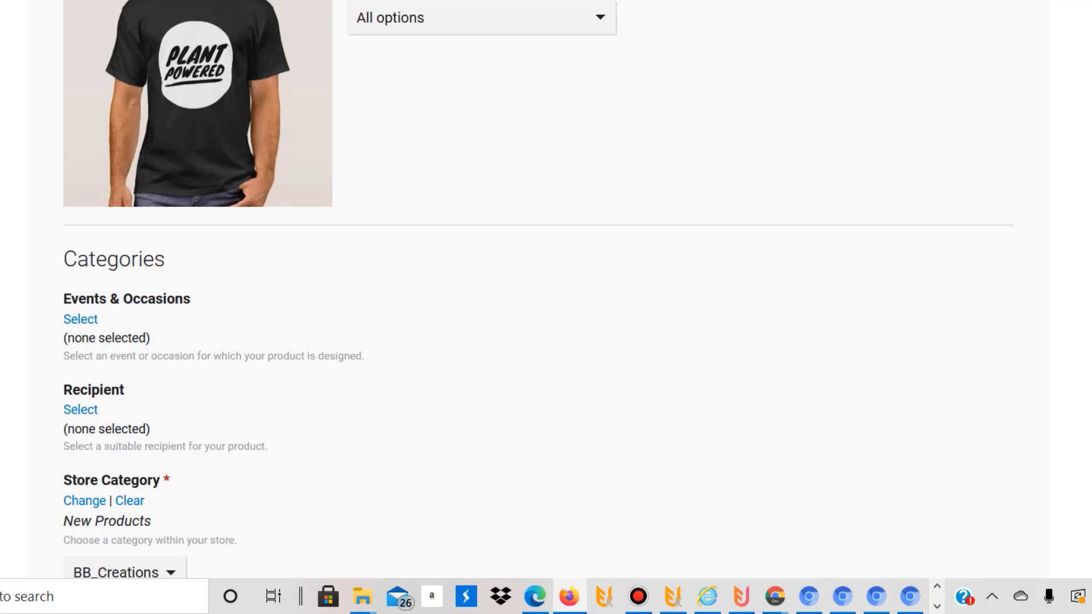
scroll(538, 289, "up", 2)
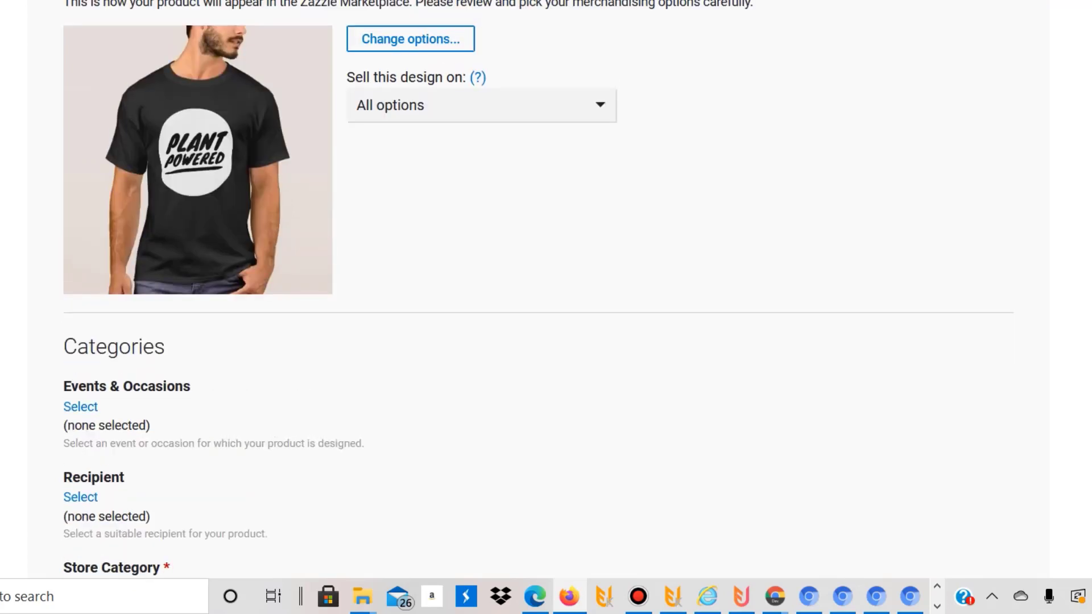
scroll(539, 289, "down", 5)
scroll(538, 289, "up", 5)
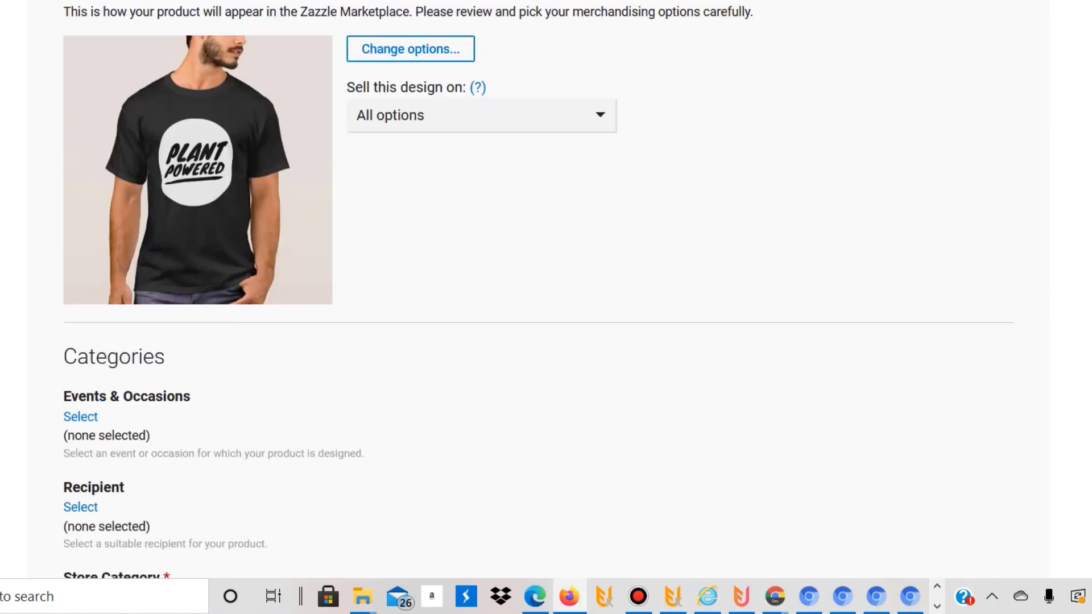
- Browse the holiday and occasion categories and set Events & Occasions to Other
scroll(538, 289, "down", 6)
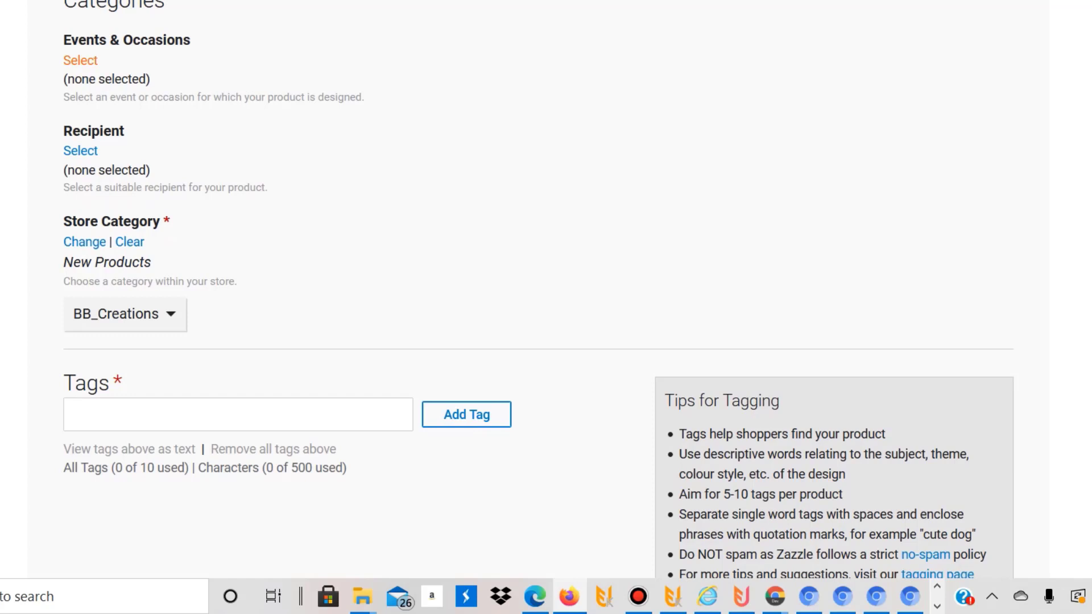
left_click(80, 60)
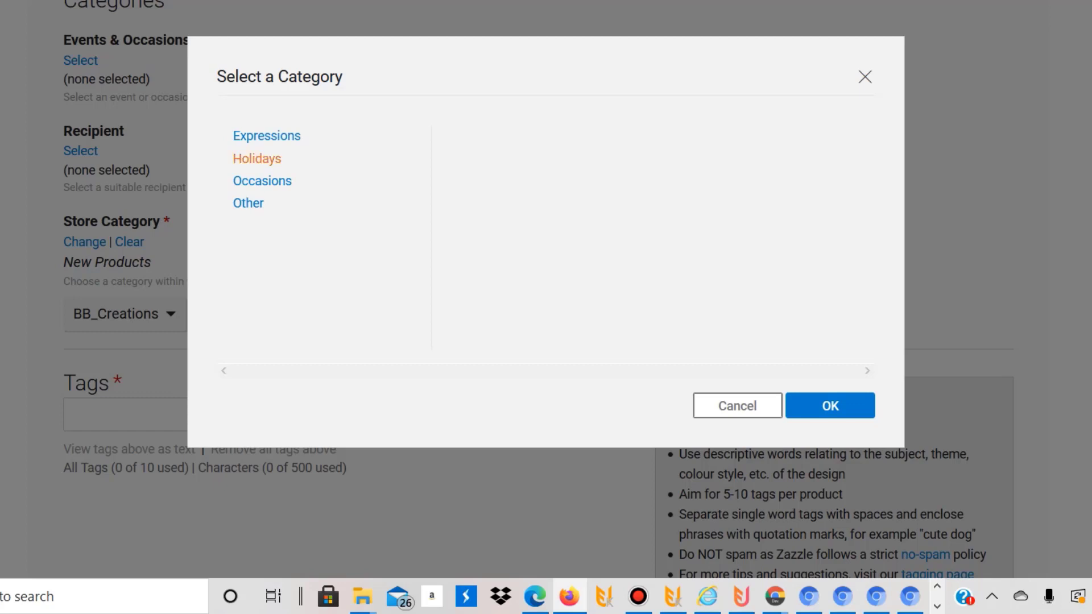
left_click(257, 159)
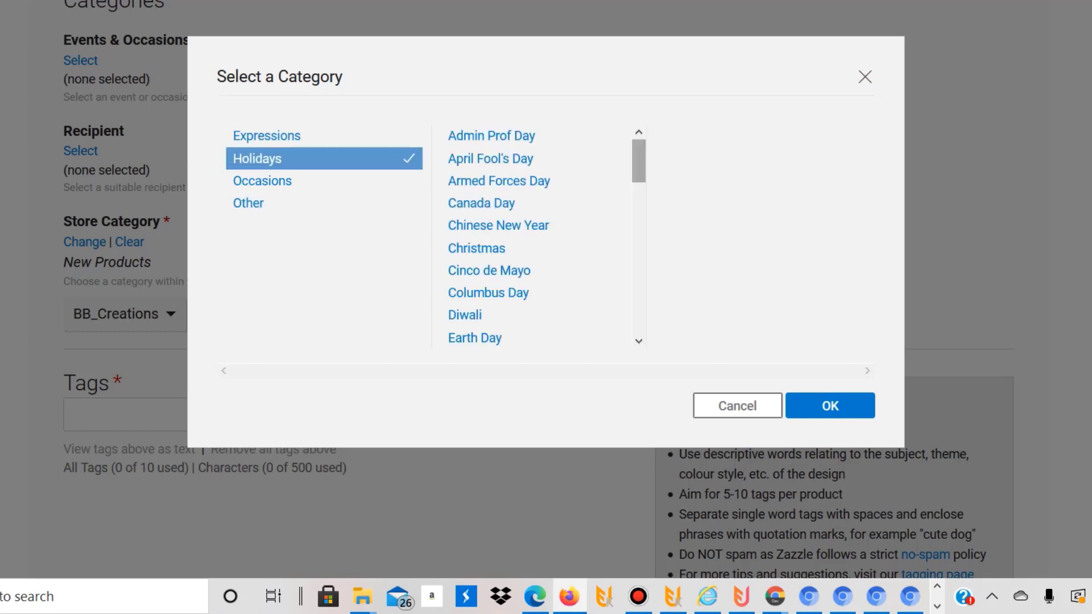
scroll(540, 236, "down", 4)
scroll(541, 236, "down", 6)
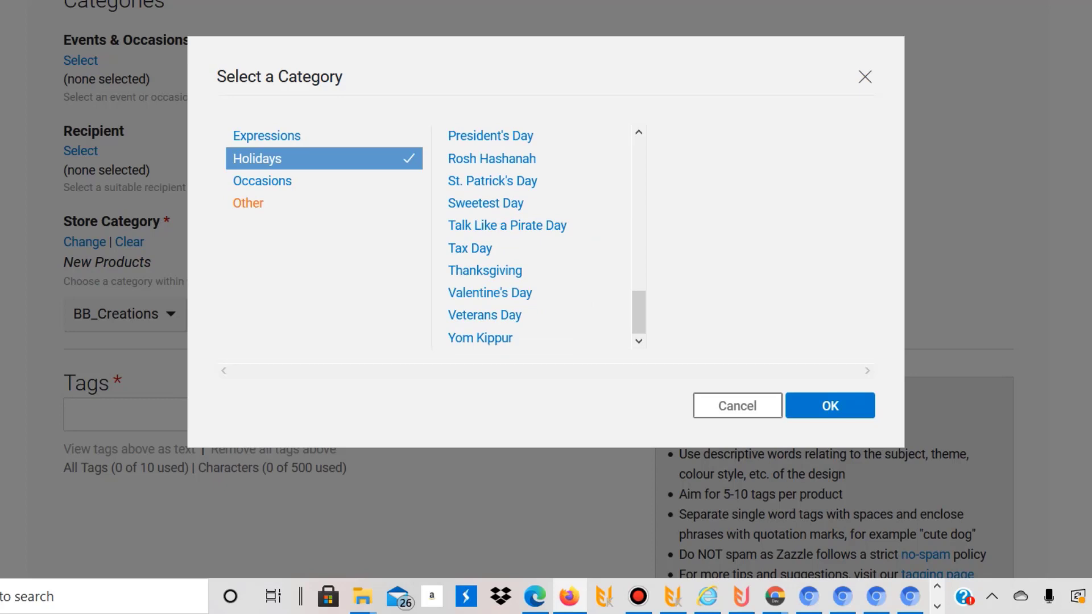
left_click(248, 203)
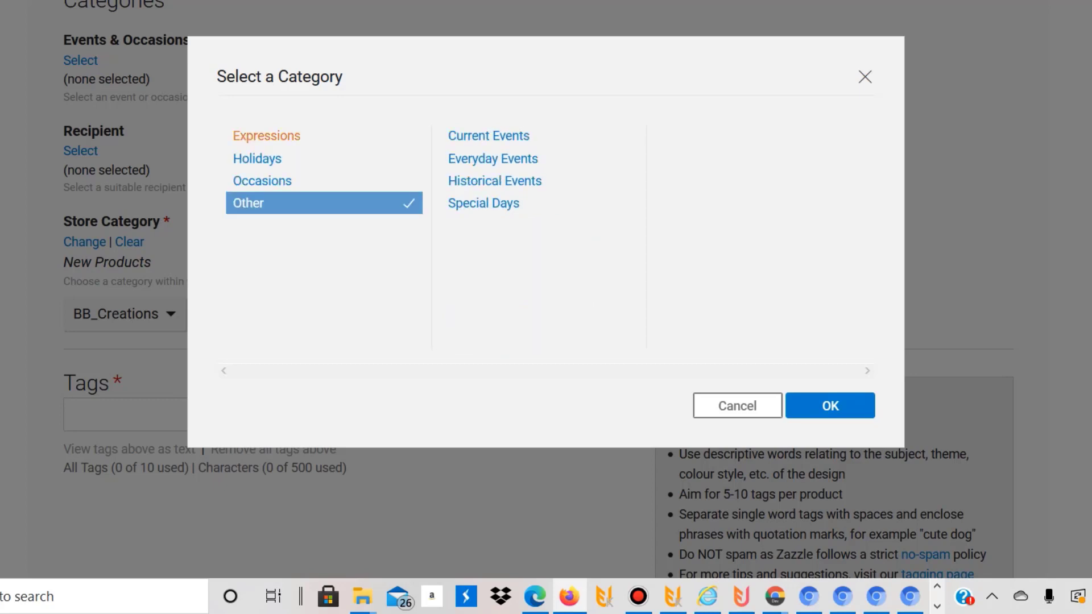
left_click(262, 180)
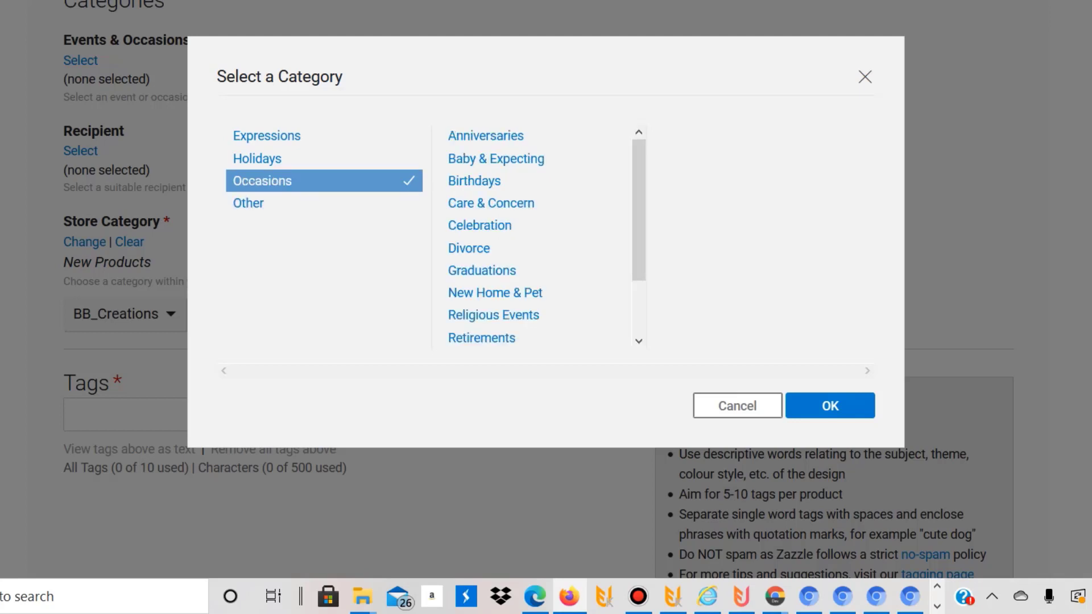
left_click(248, 204)
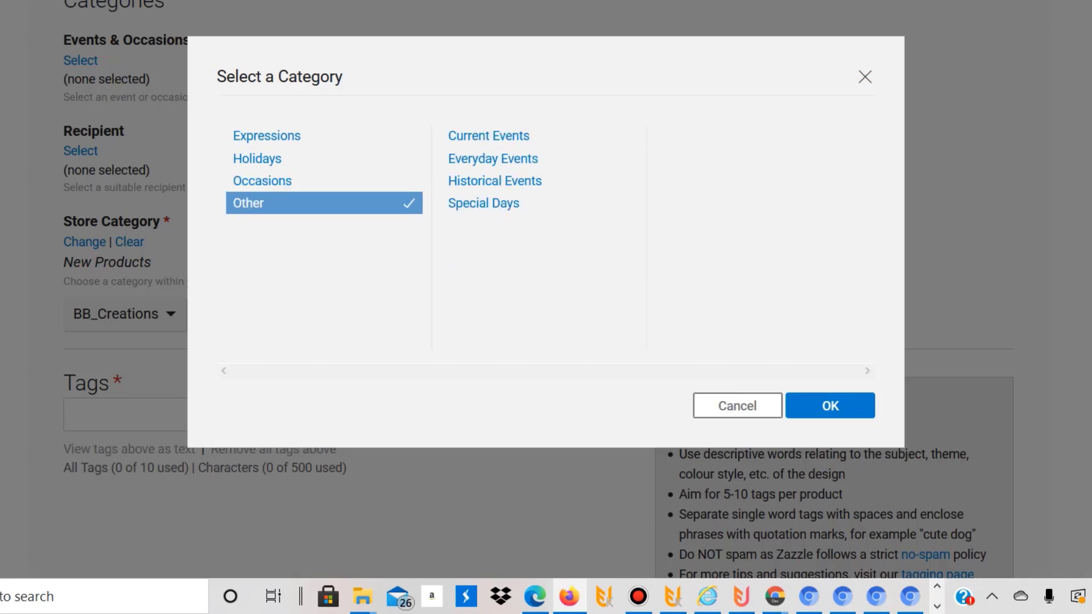
left_click(830, 406)
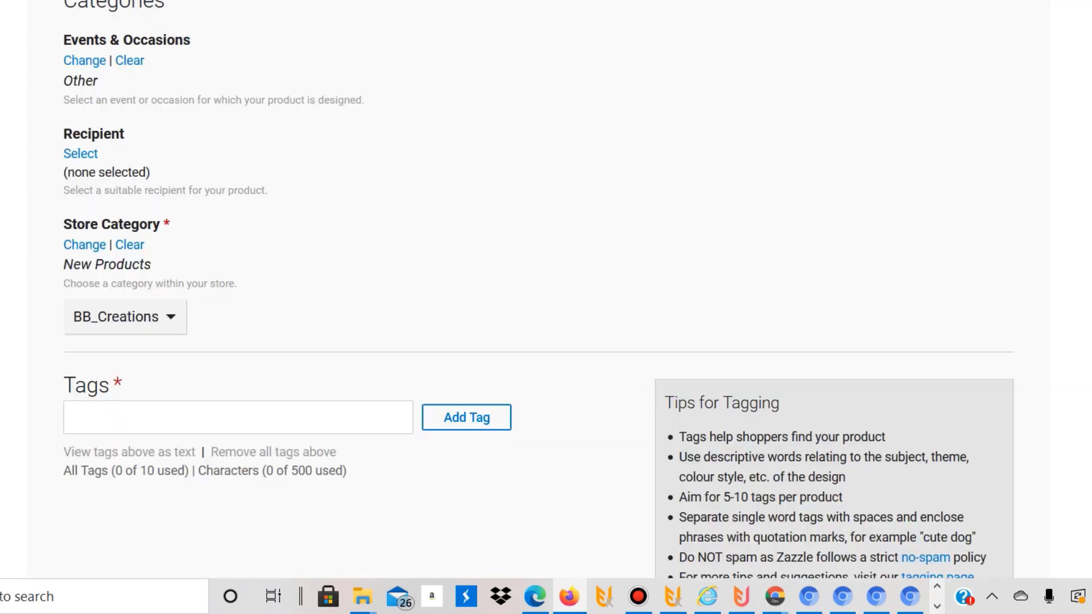
- Set the product's recipient category to For Anyone
left_click(80, 154)
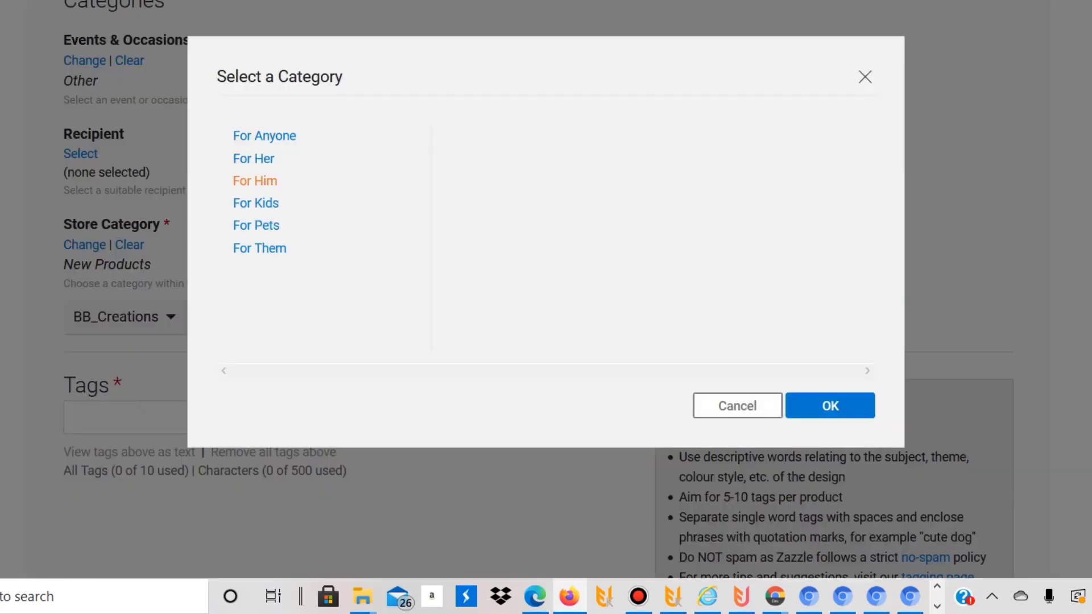
left_click(264, 135)
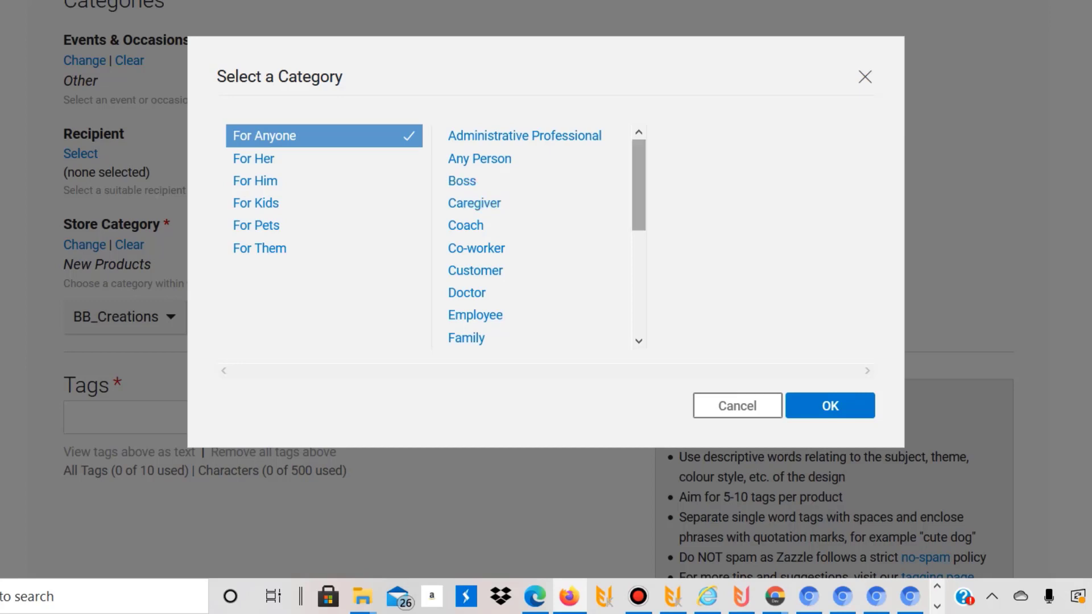
scroll(639, 211, "down", 1)
scroll(639, 239, "down", 4)
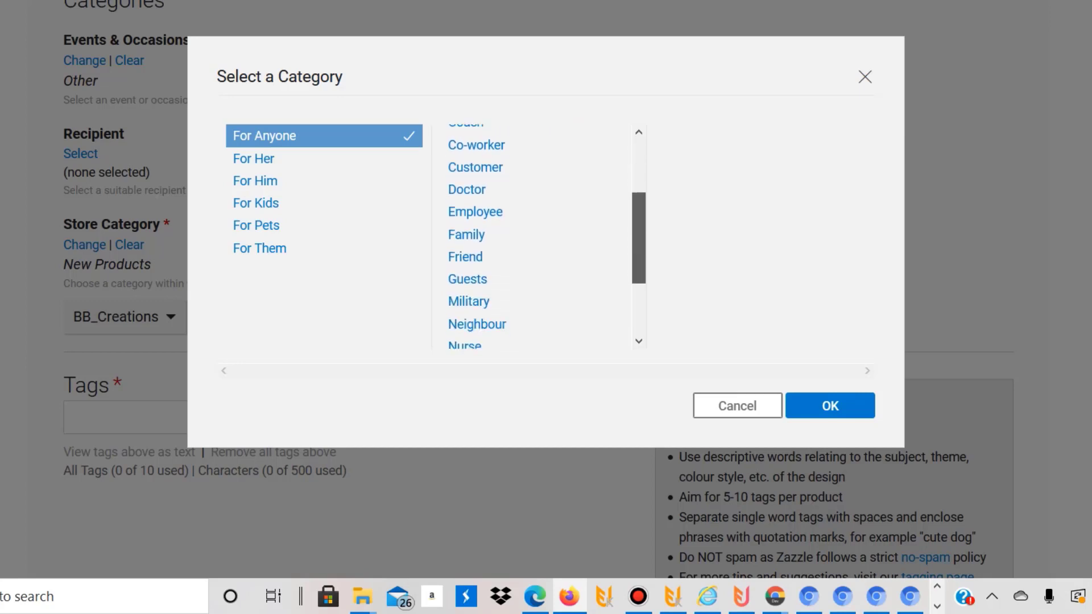
scroll(639, 239, "up", 5)
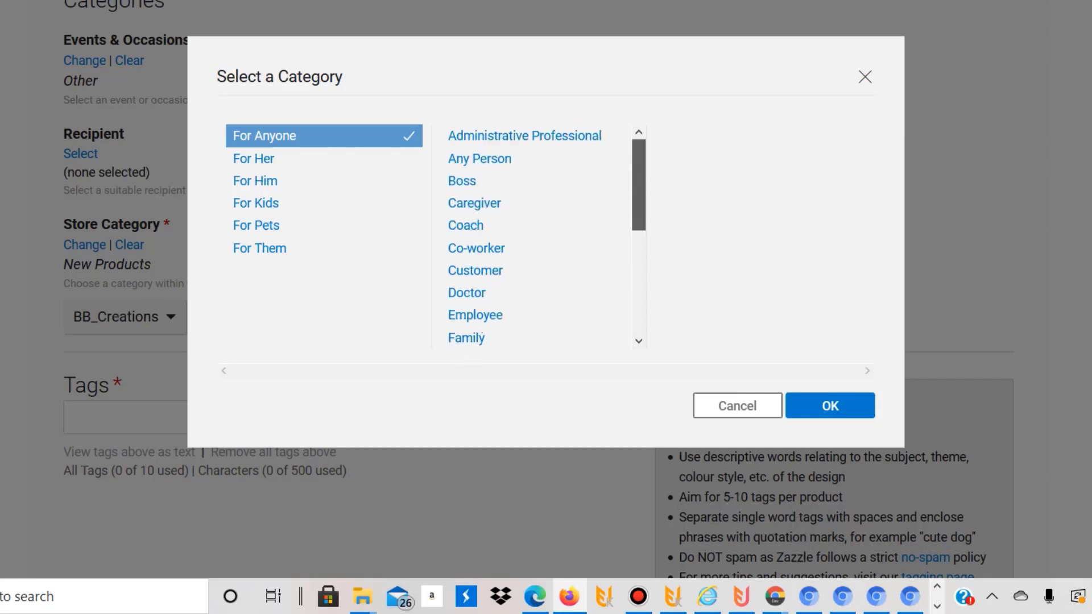
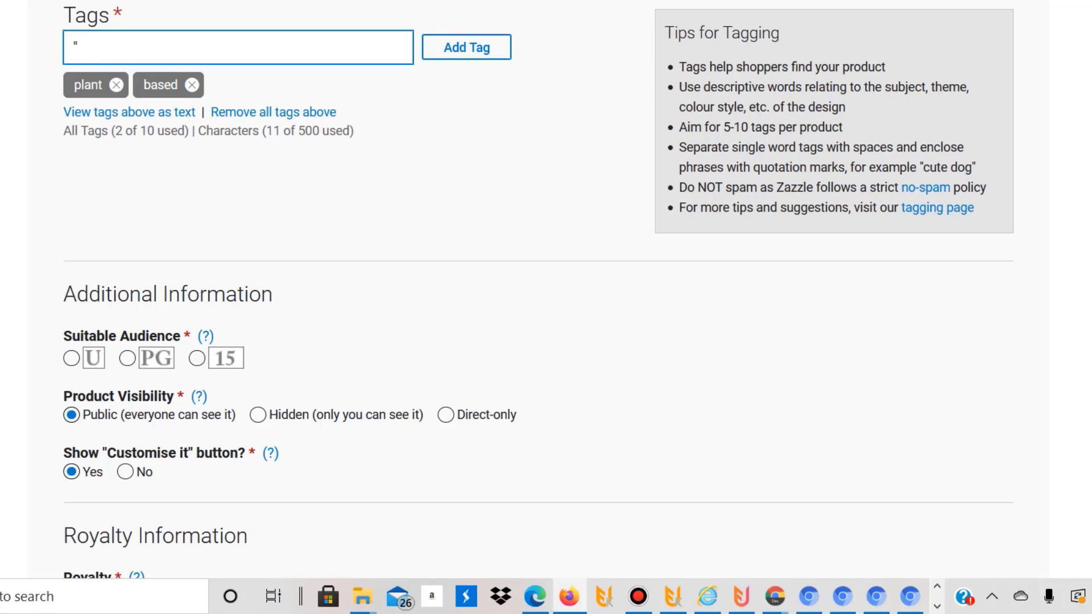
- Add the phrase "plant based" in quotation marks as a single product tag
type("p")
key("BackSpace")
type("plant based\"")
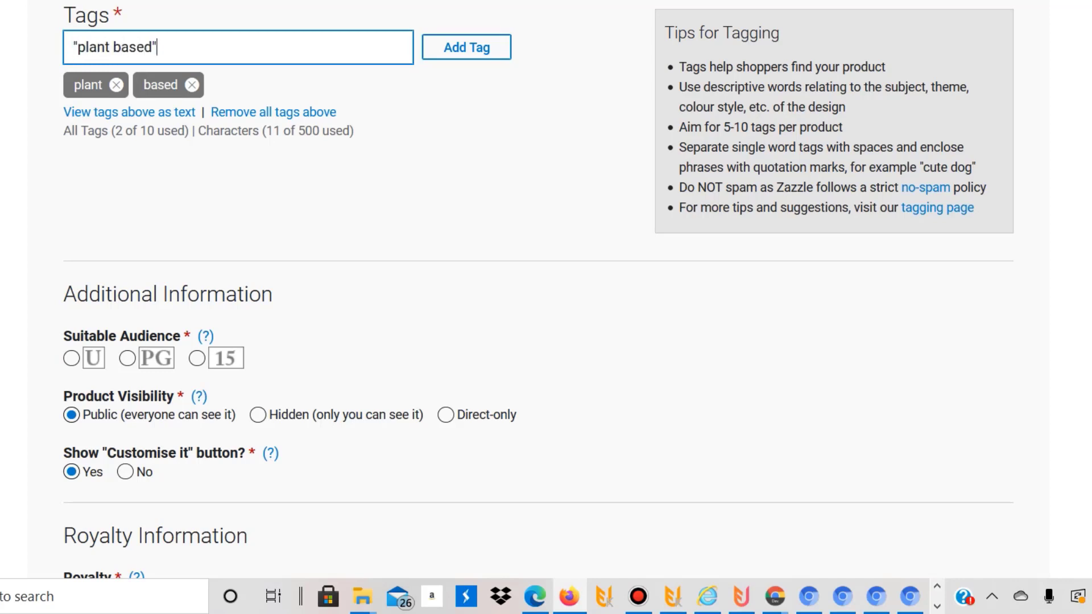
key("Tab")
key("Return")
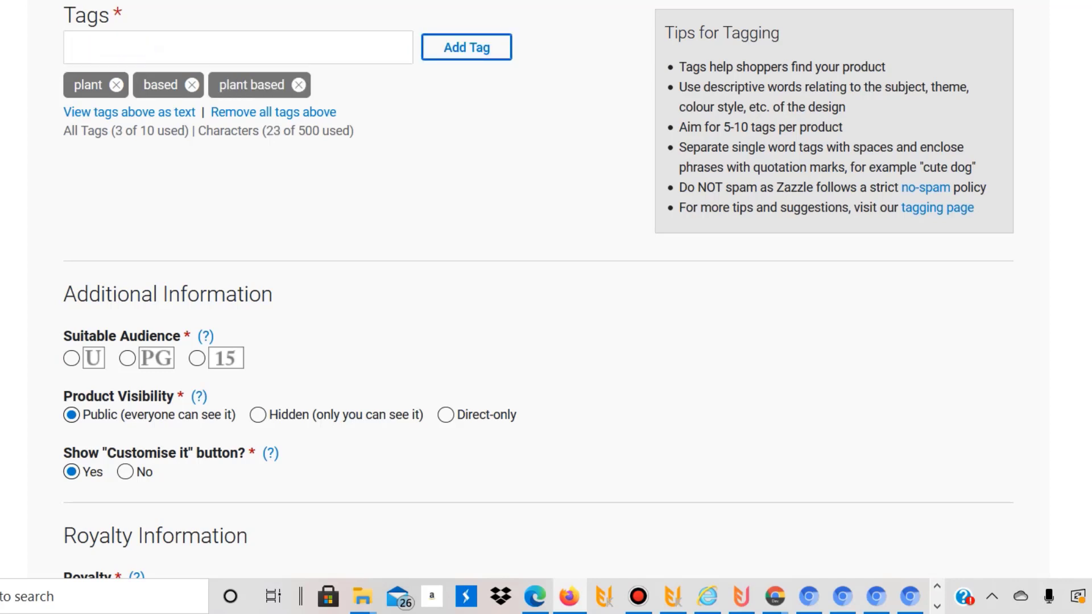
- Try to add the same phrase tag in the form plant+based, without quotation marks
key("shift+Tab")
type("plant")
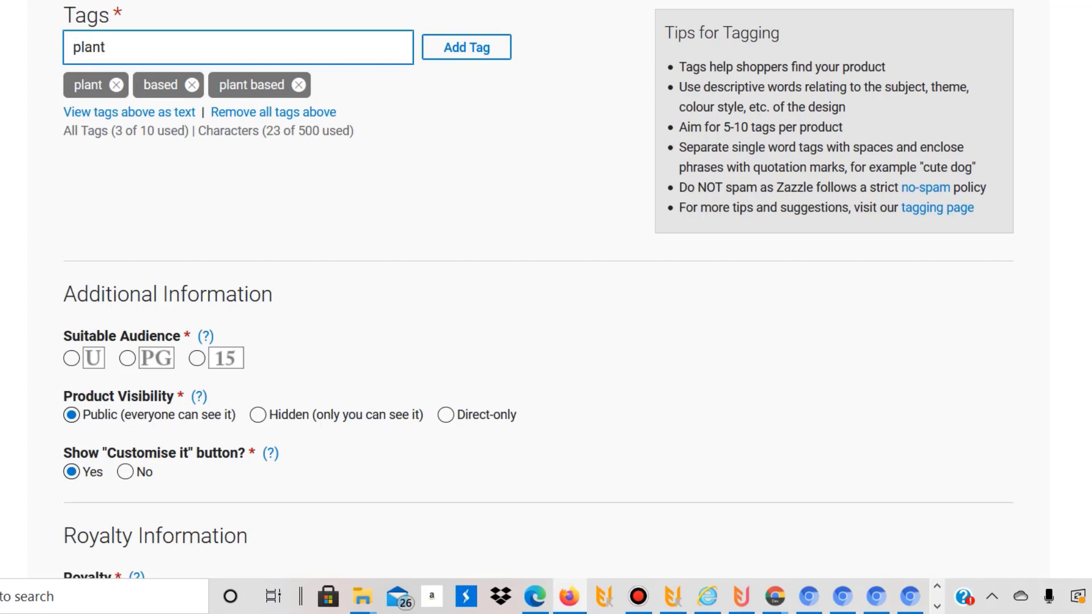
type("\"")
key("BackSpace")
type("+based")
key("Return")
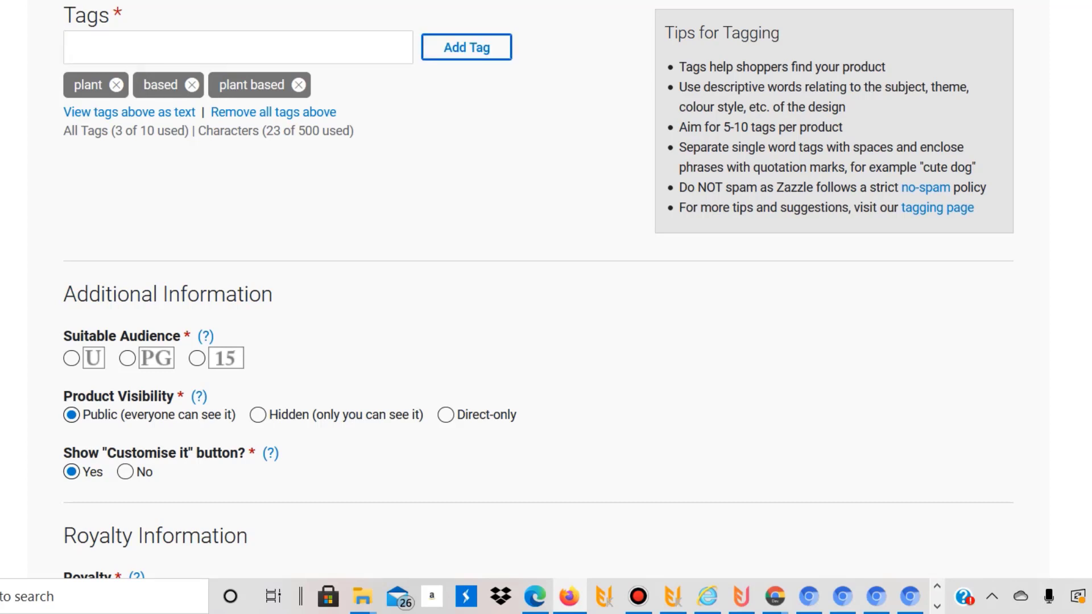
- Replace the existing "plant based" phrase tag by entering it again as plant+based
left_click(238, 47)
type("pla")
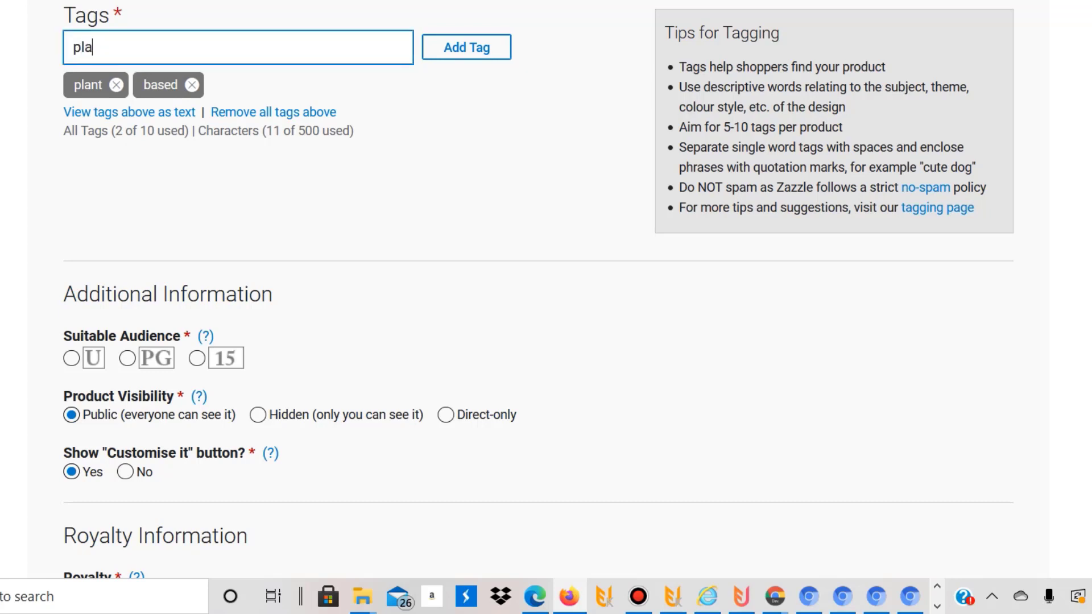
type("nt+based")
key("Tab")
key("Return")
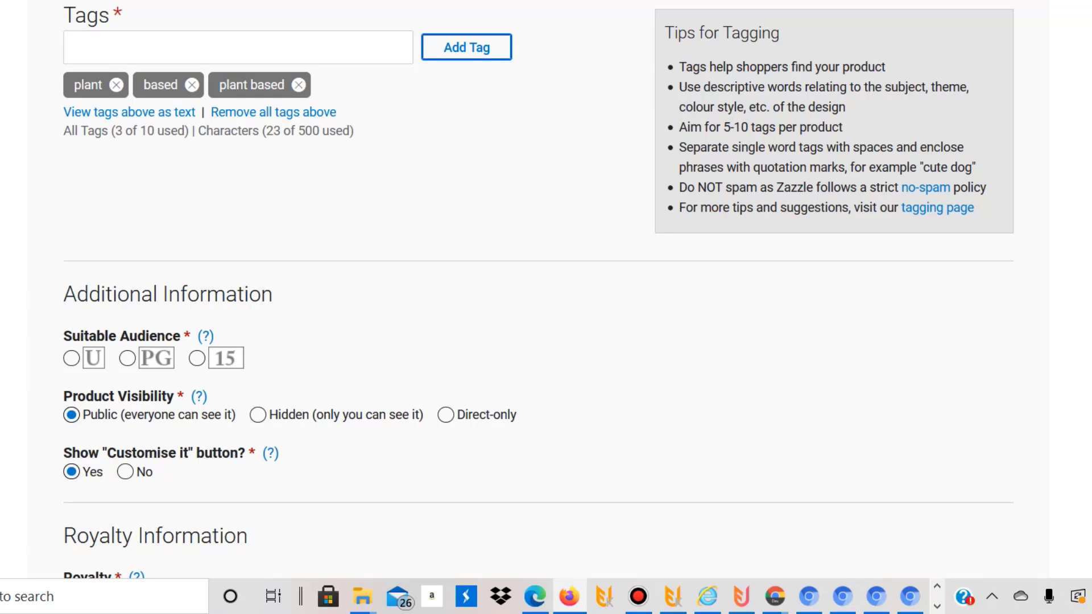
- Set the suitable audience to U and consult the help article on the "Customise it" option
scroll(546, 308, "down", 5)
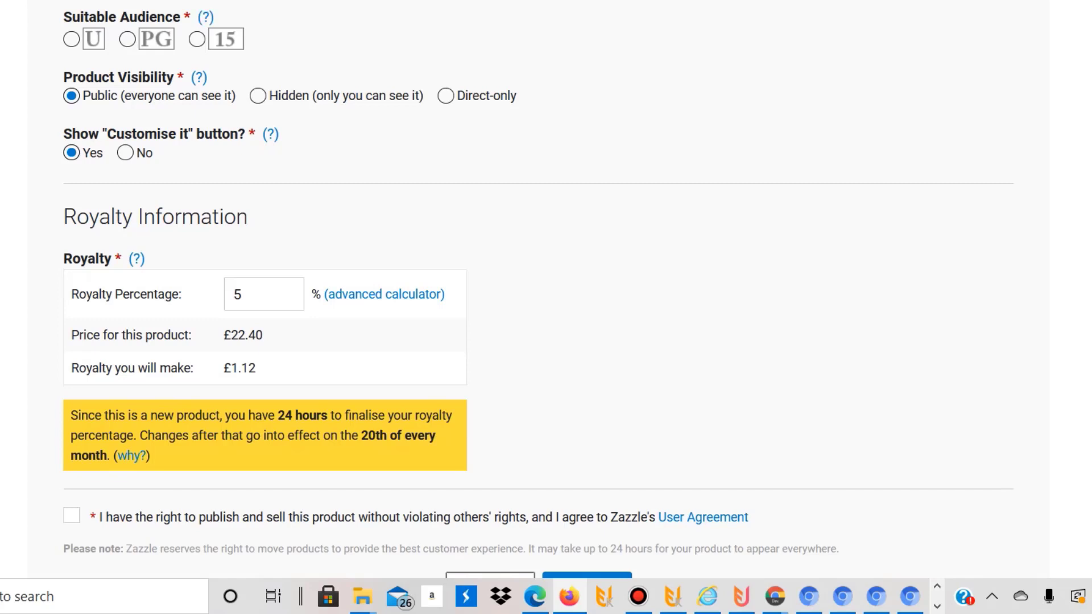
left_click(71, 39)
left_click(271, 134)
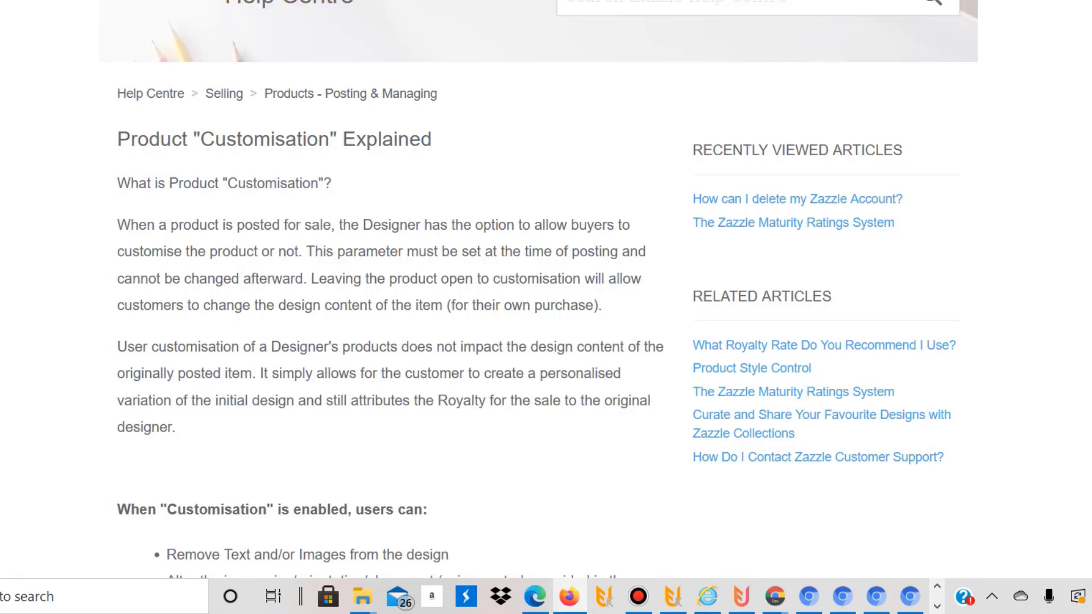
key("ctrl+w")
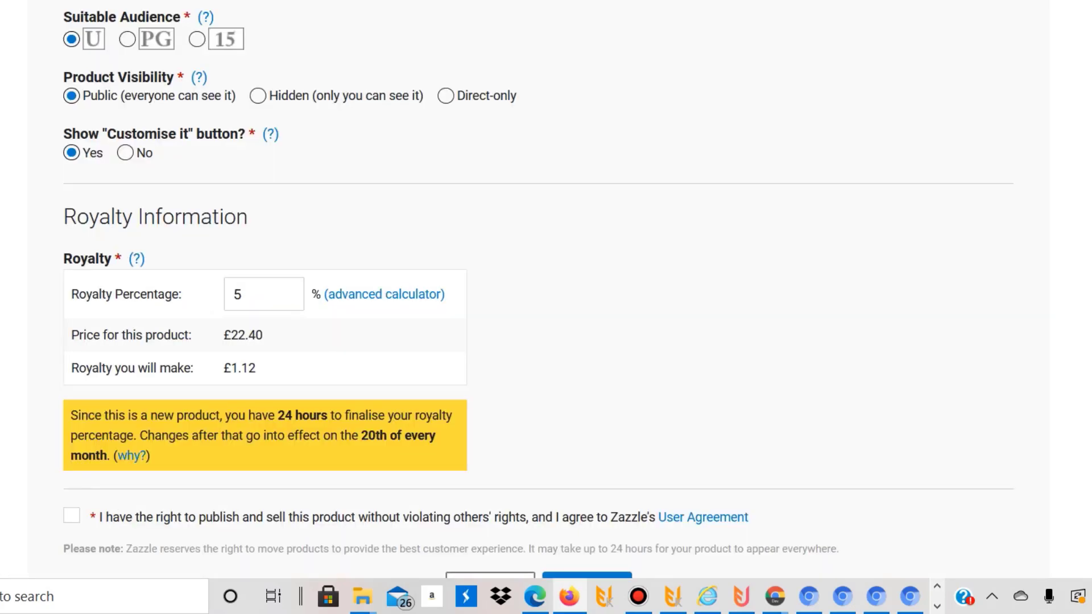
- Set the royalty percentage to 12.5 to preview the product's price and earnings
scroll(546, 307, "down", 4)
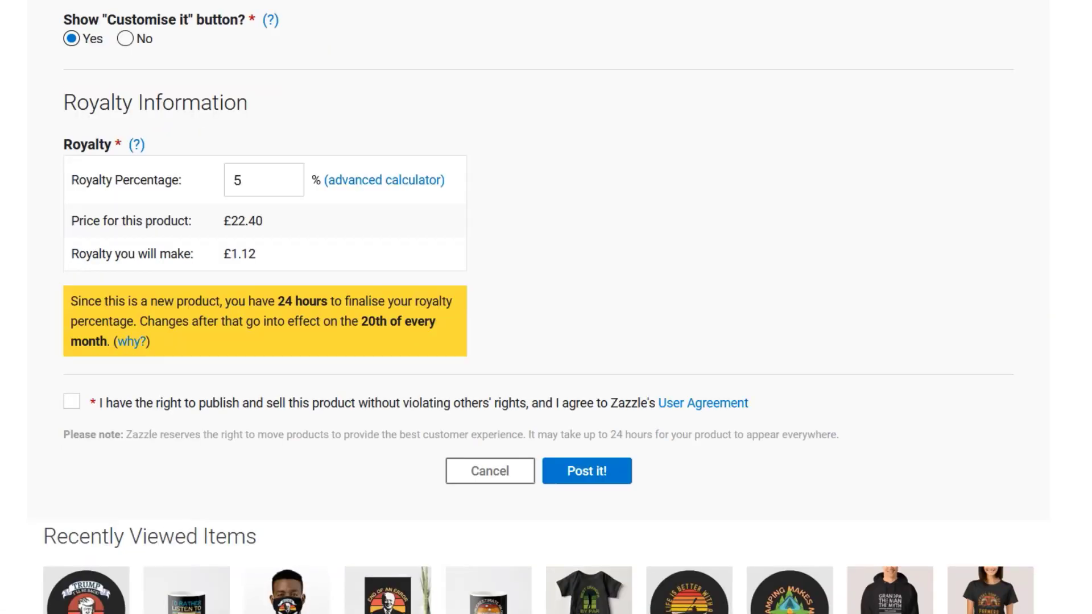
scroll(546, 308, "down", 1)
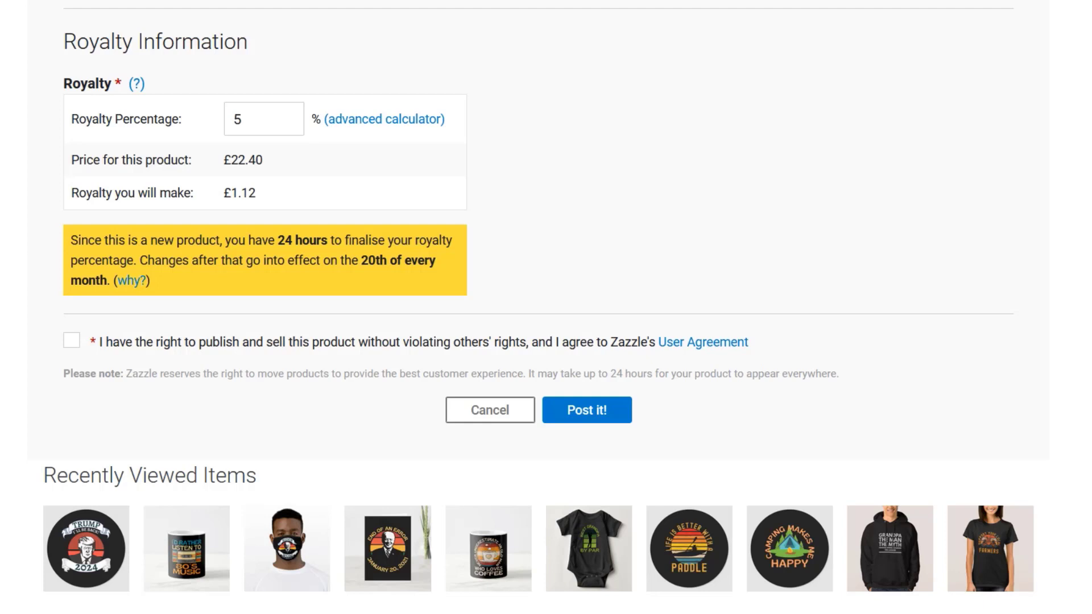
double_click(237, 119)
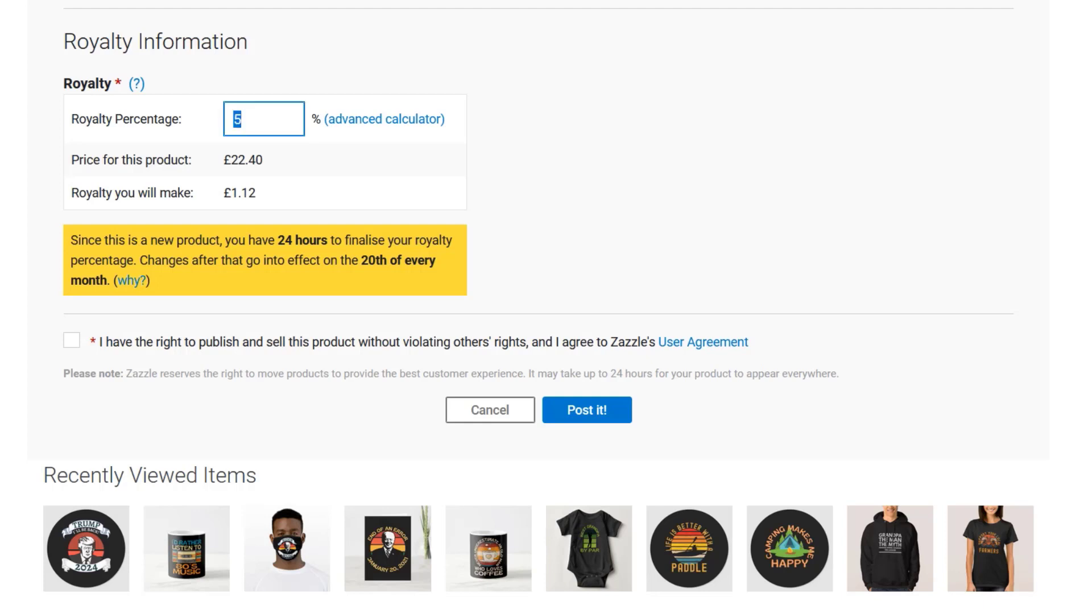
type("5")
key("ctrl+a")
type("7.5")
key("BackSpace")
key("BackSpace")
key("BackSpace")
type("12.5")
key("Tab")
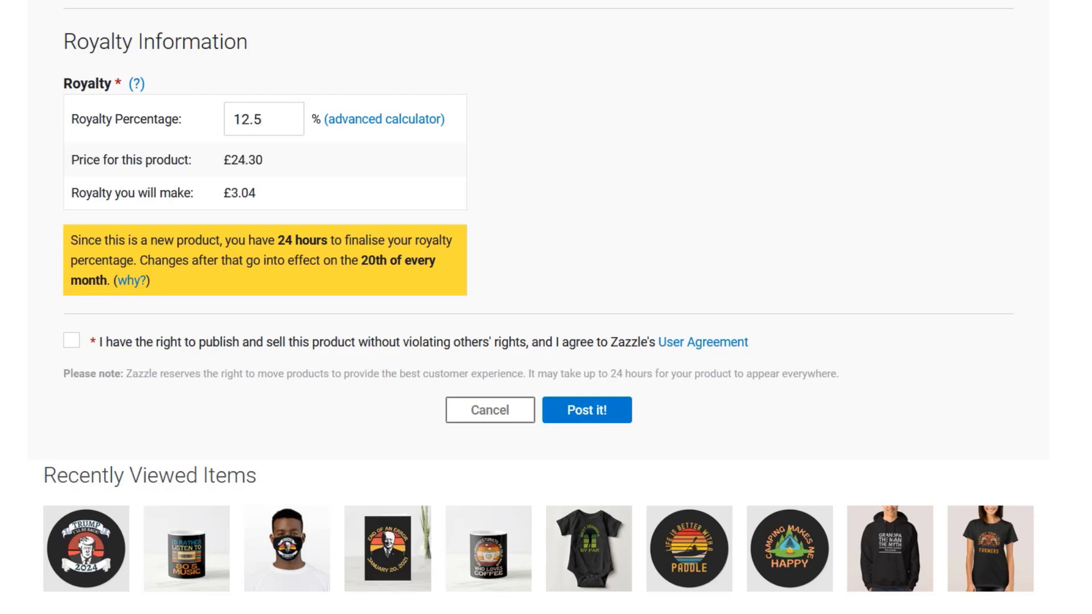
- Try a royalty percentage of 20 to compare the product's price and earnings
left_click(267, 120)
key("BackSpace")
key("BackSpace")
key("BackSpace")
key("BackSpace")
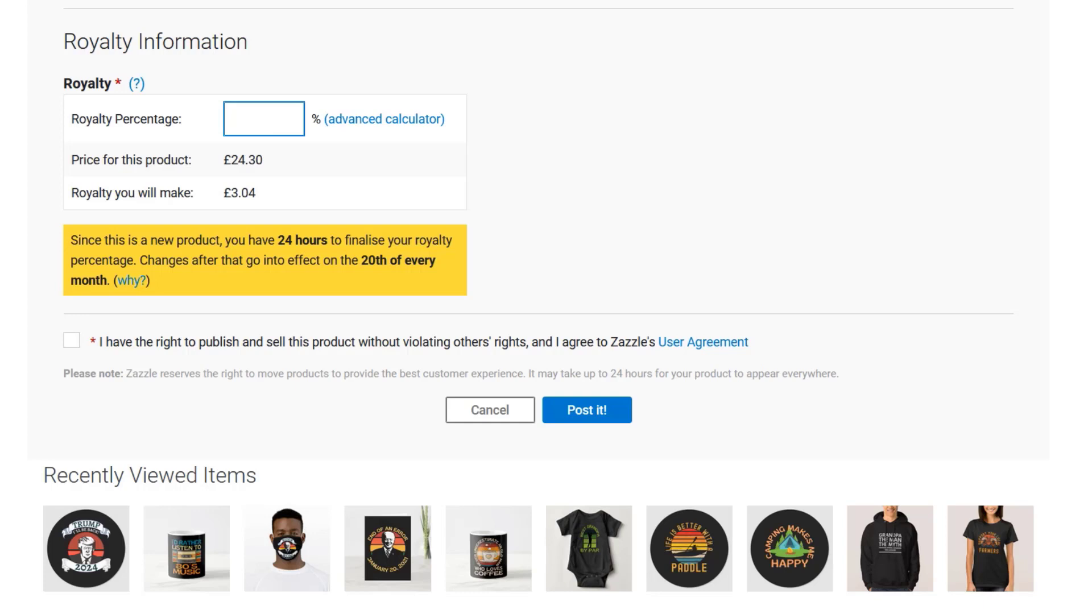
type("20")
key("Tab")
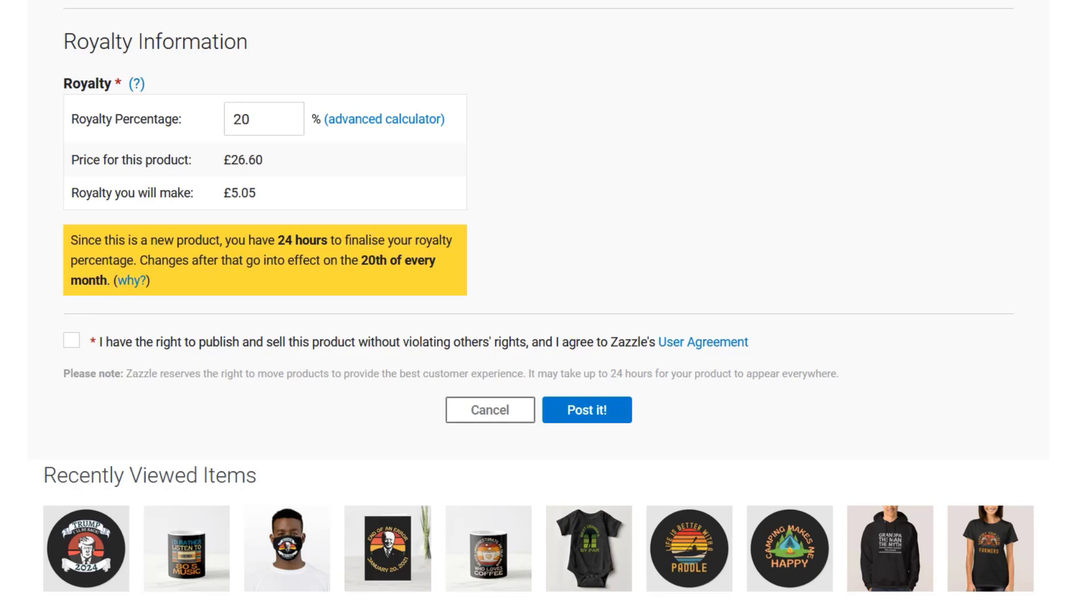
- Change the royalty percentage back to 12.5
left_click(250, 119)
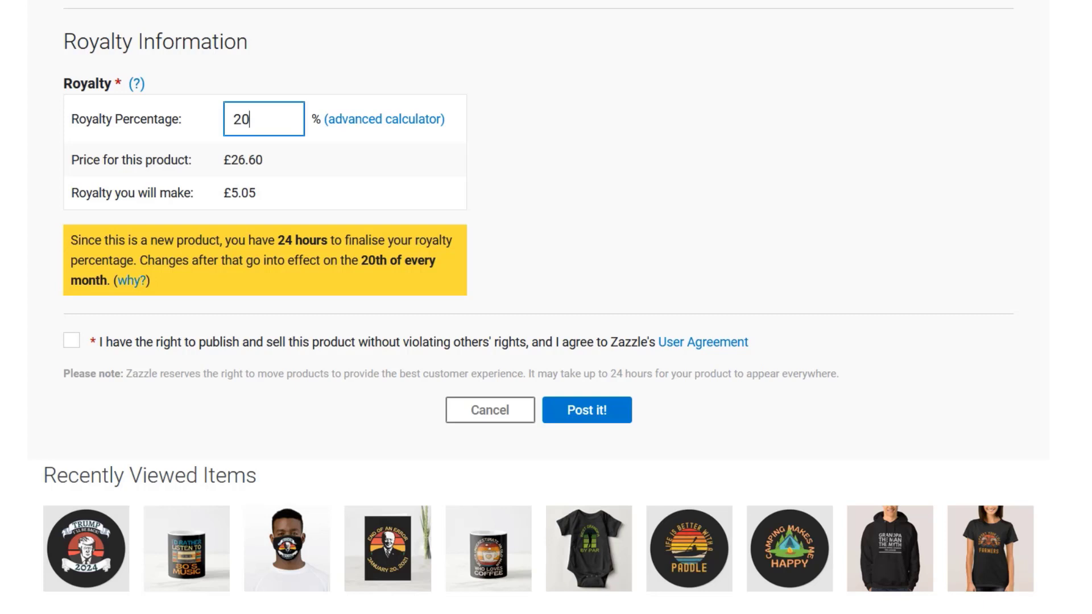
key("BackSpace")
key("BackSpace")
type("12.5")
key("BackSpace")
type("5")
key("BackSpace")
type("5")
key("BackSpace")
type(".")
key("BackSpace")
type("5")
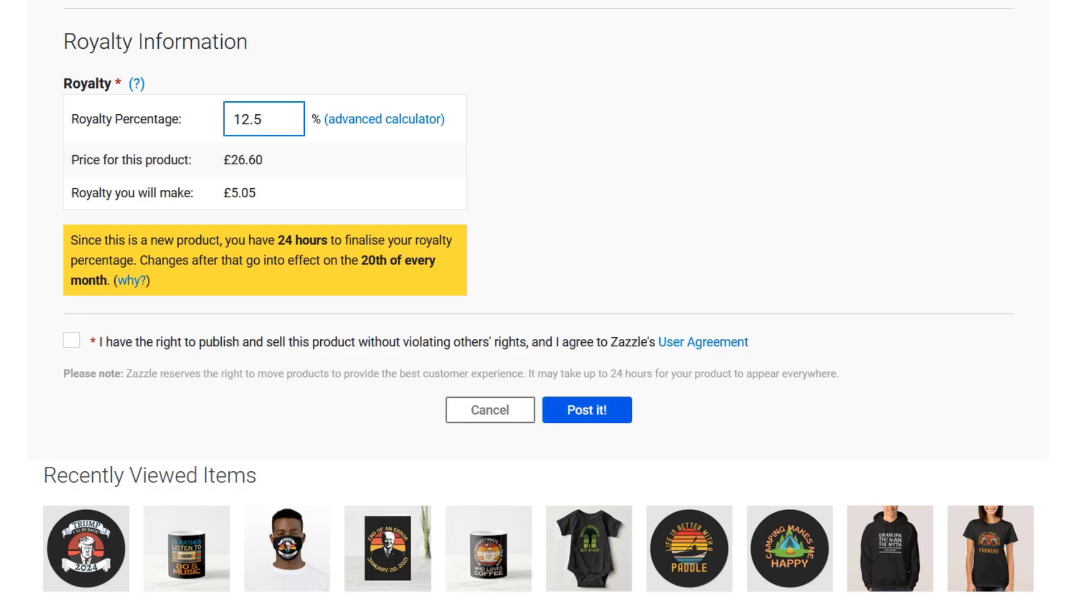
- Review the entered categories, merchandising options, description, department and title before posting
scroll(546, 307, "up", 20)
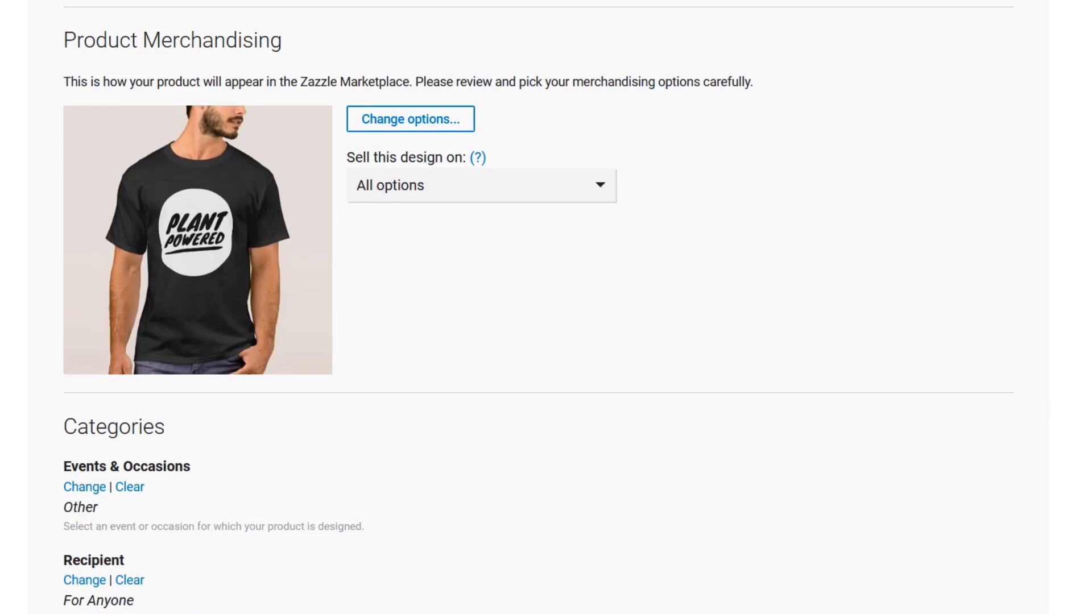
scroll(538, 307, "up", 10)
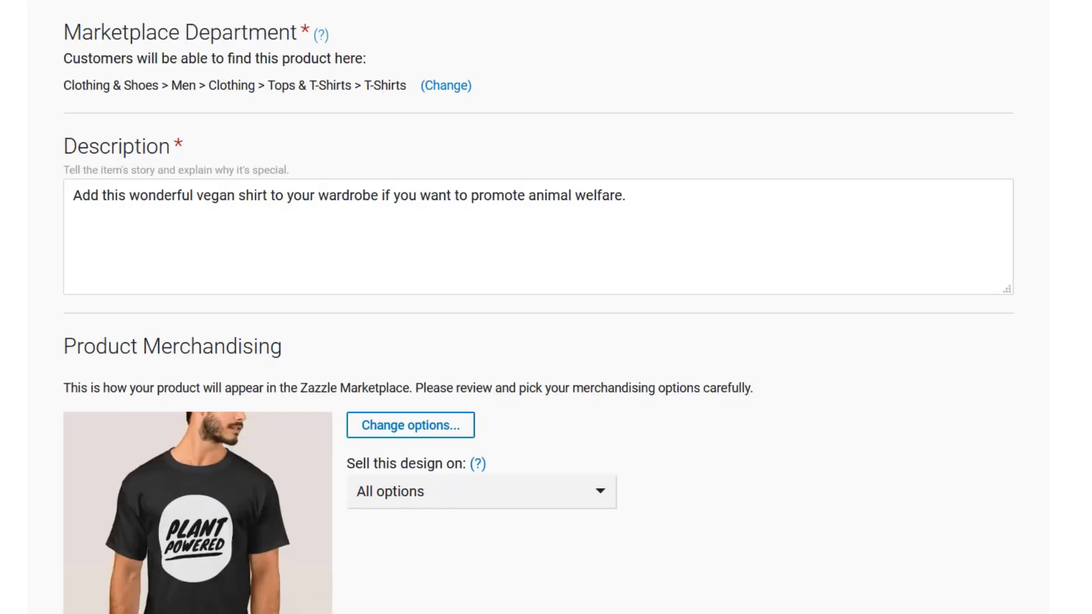
scroll(538, 307, "down", 5)
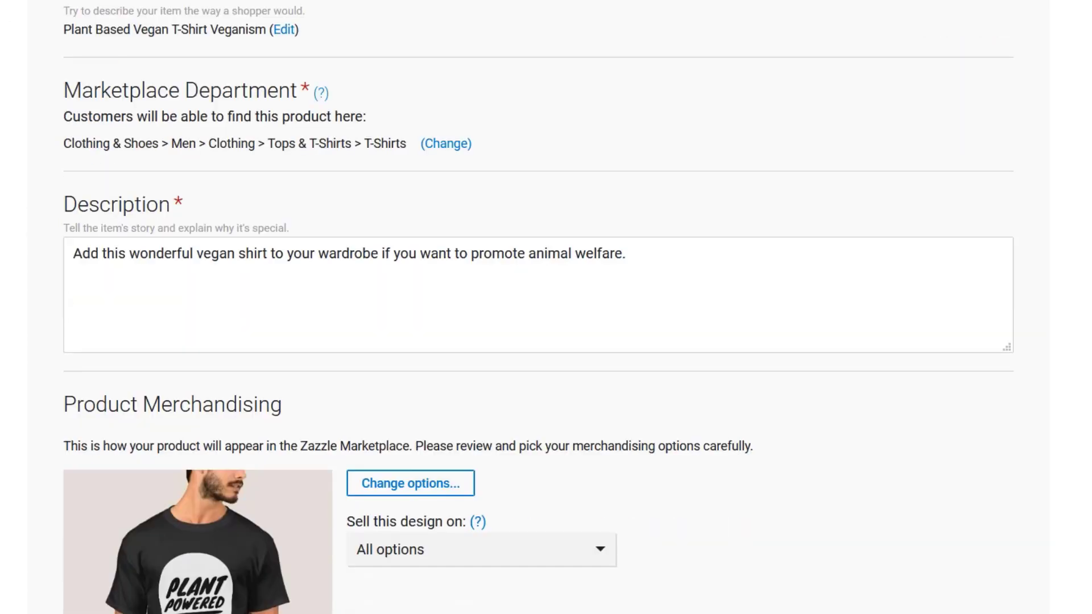